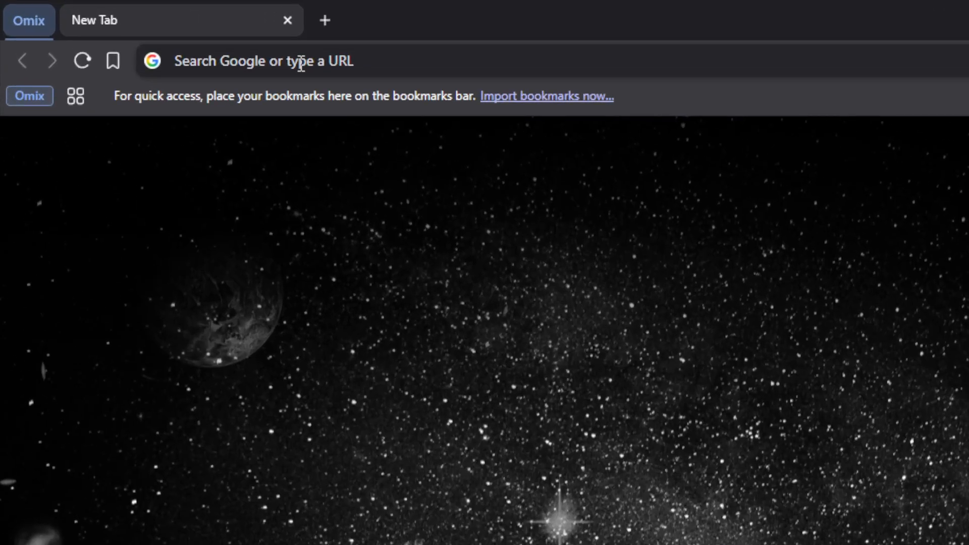
Step: Load the Ecwid homepage by entering ecwid.com in Brave's address bar
{"action": "left_click", "coordinate": [150, 32]}
{"action": "type", "text": "ecwi"}
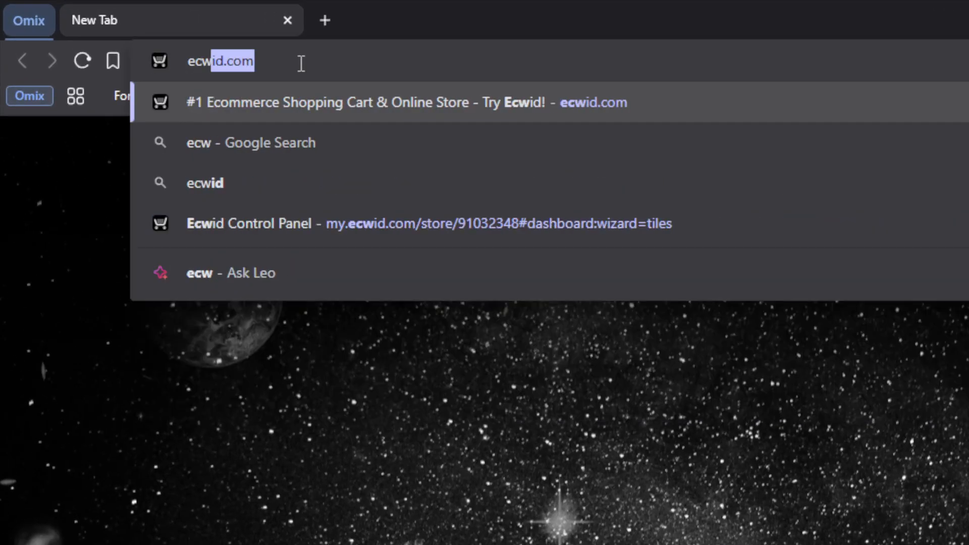
{"action": "type", "text": "d.com"}
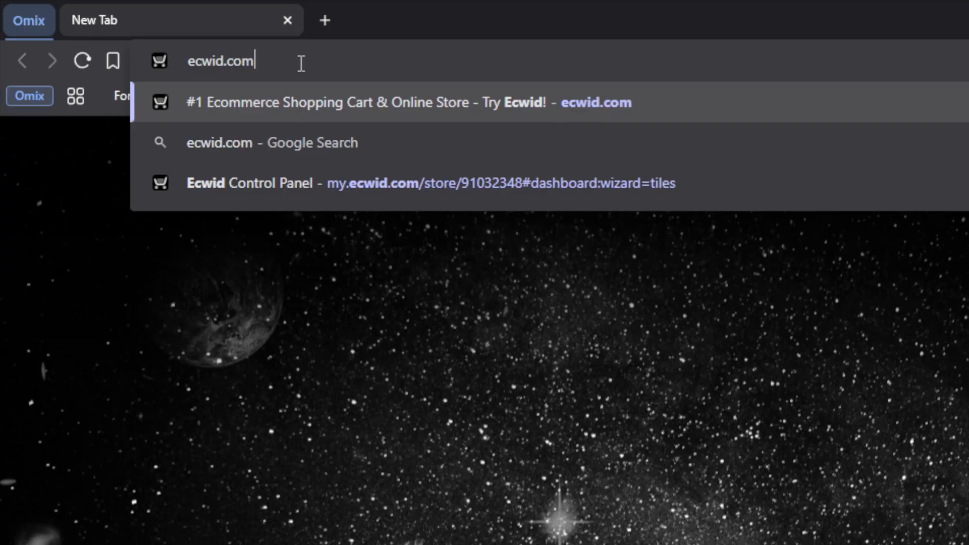
{"action": "key", "text": "Return"}
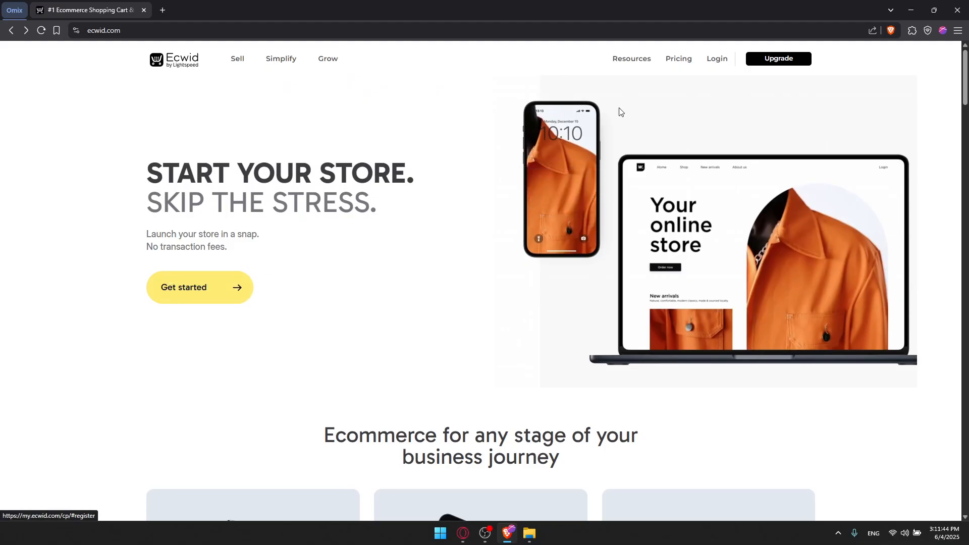
Step: Open the Ecwid login page and browse the other sign-in and sign-up options
{"action": "left_click", "coordinate": [713, 60]}
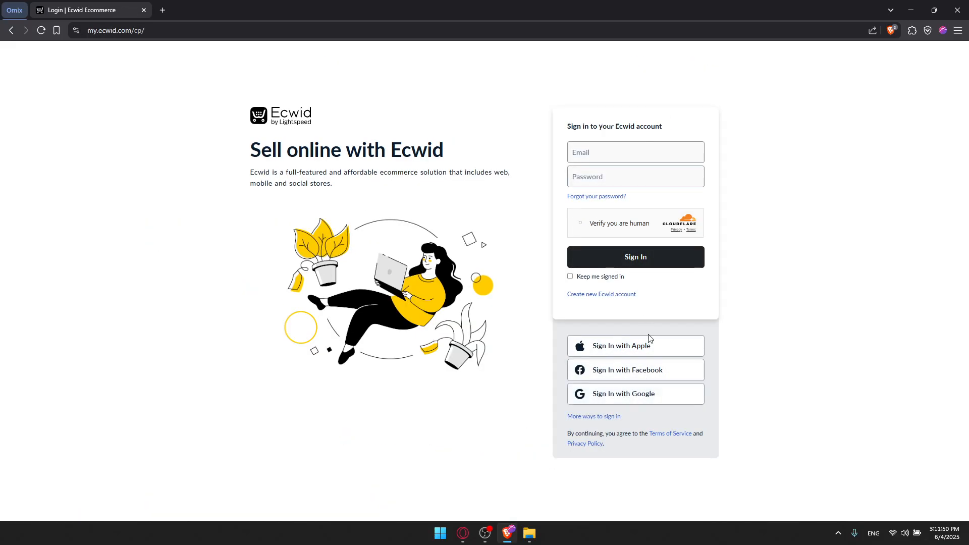
{"action": "left_click", "coordinate": [614, 416]}
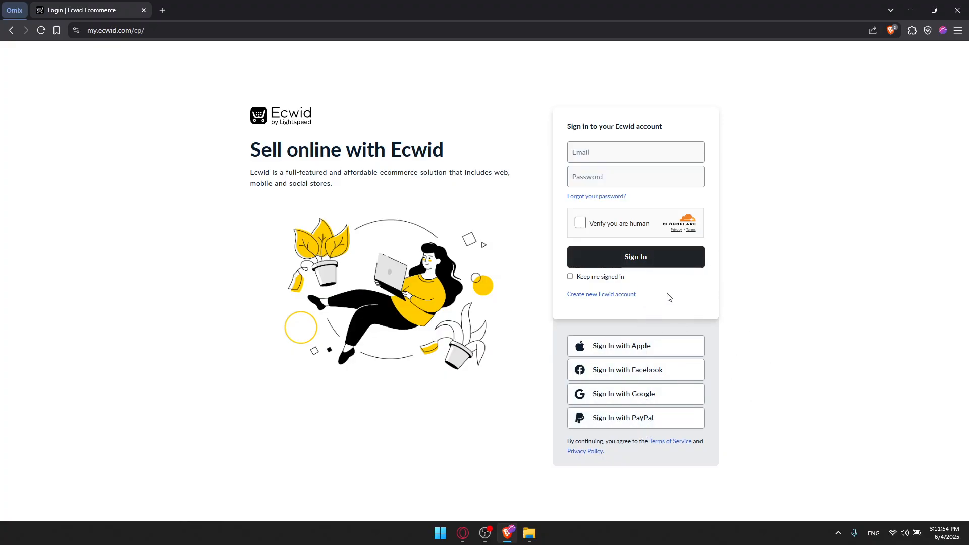
{"action": "left_click", "coordinate": [618, 294]}
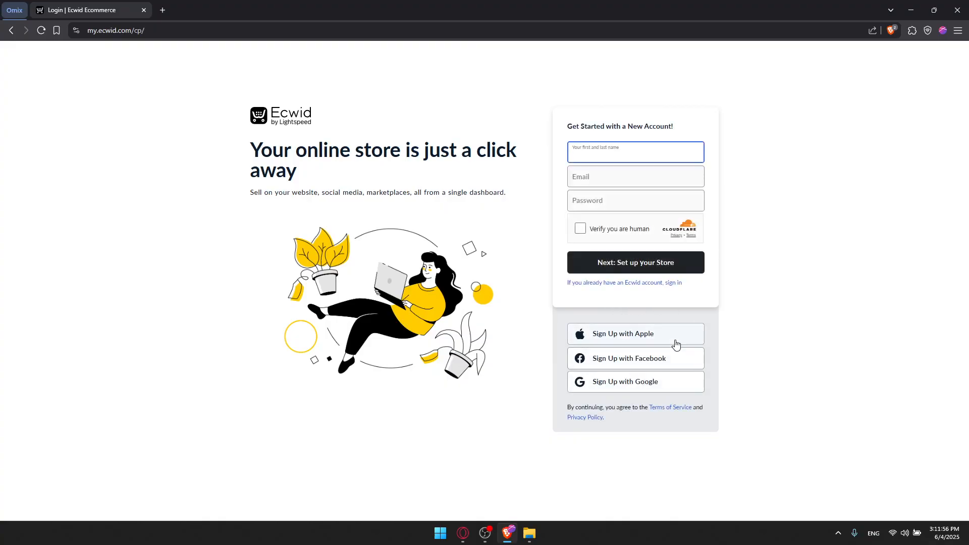
{"action": "key", "text": "alt+Left"}
Step: Sign in to Ecwid with Google, choosing the Google account
{"action": "left_click", "coordinate": [717, 58]}
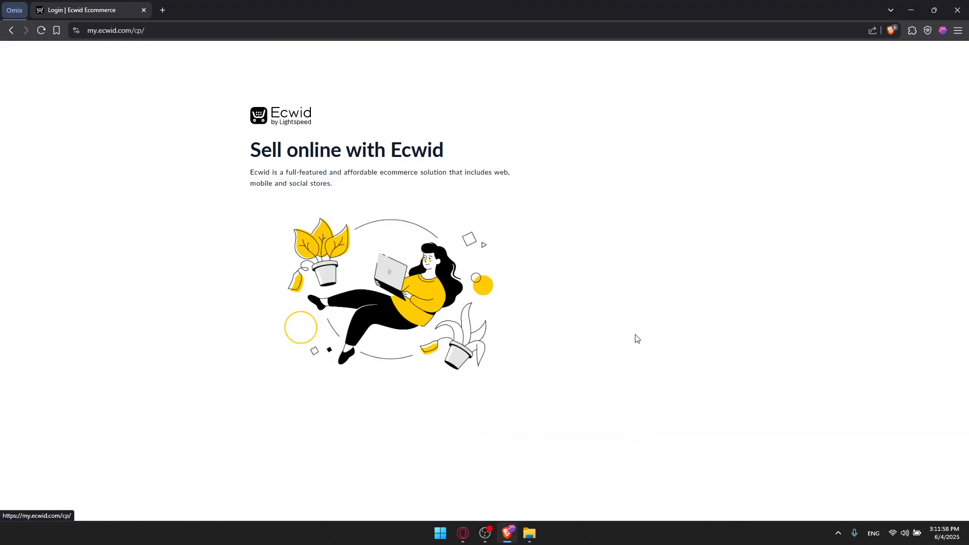
{"action": "left_click", "coordinate": [627, 395]}
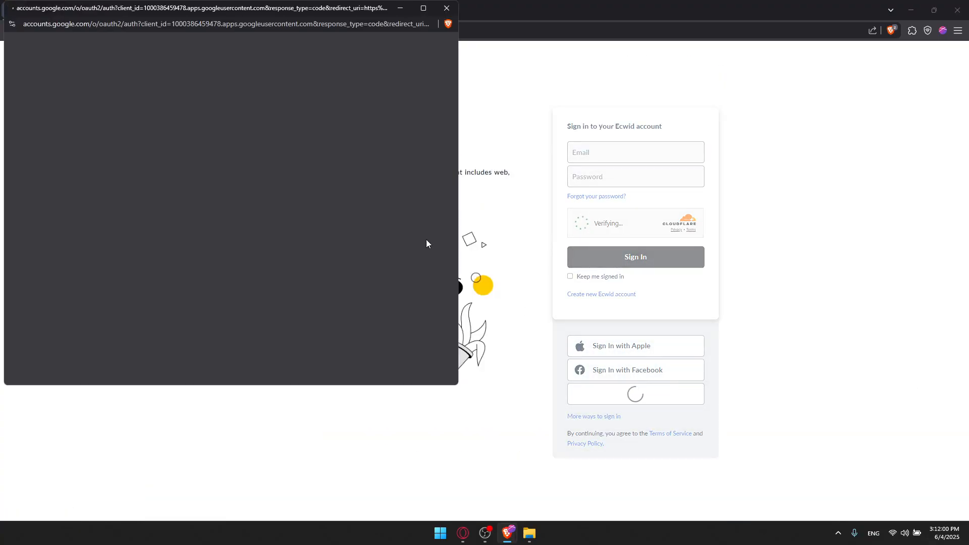
{"action": "left_click", "coordinate": [297, 172]}
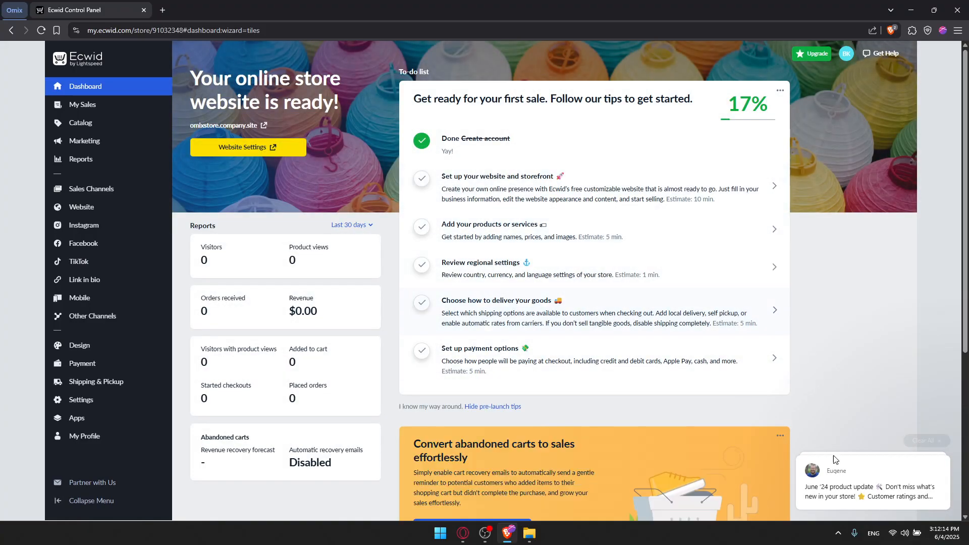
Step: Dismiss the chat popup and launch 'Set up your website and storefront' from the to-do list
{"action": "left_click", "coordinate": [928, 390]}
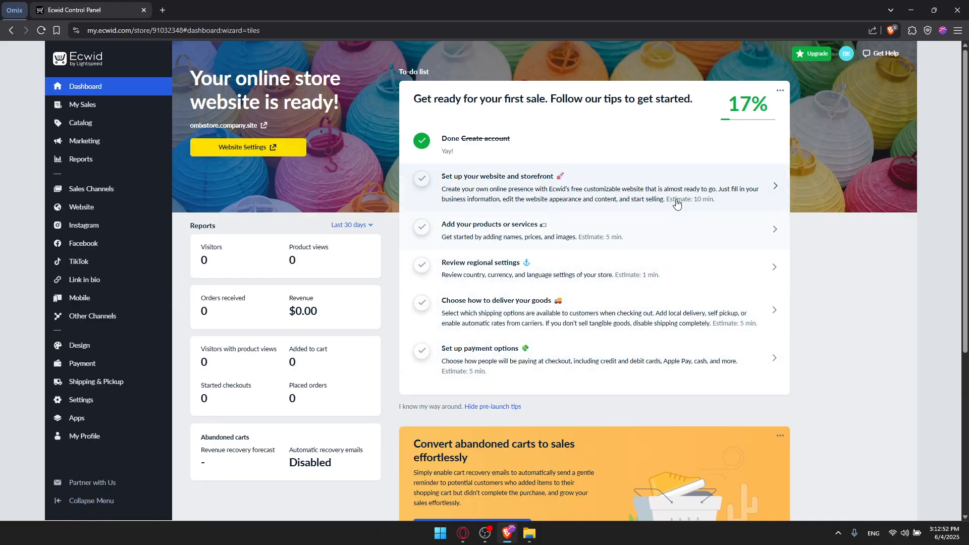
{"action": "left_click", "coordinate": [683, 185]}
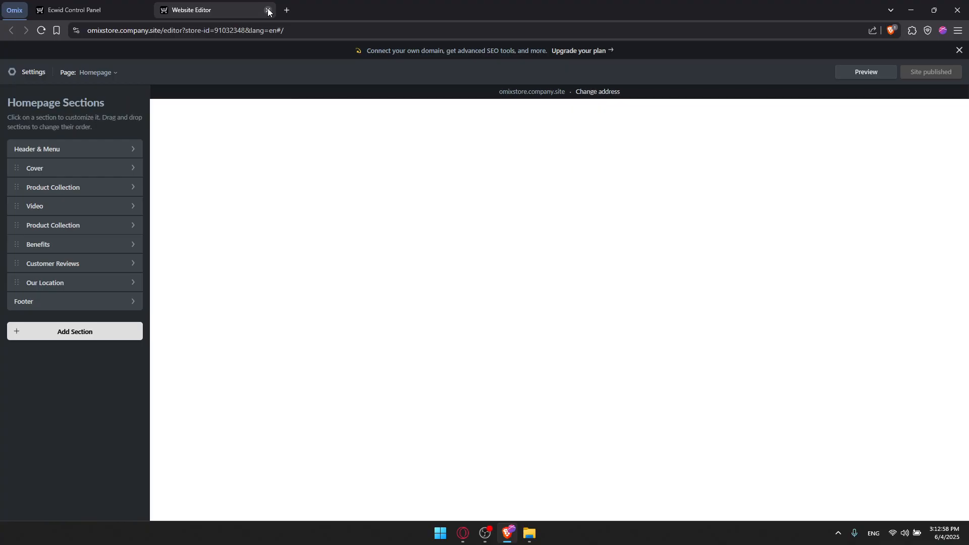
Step: Close the Website Editor tab to get back to the Control Panel
{"action": "left_click", "coordinate": [268, 10]}
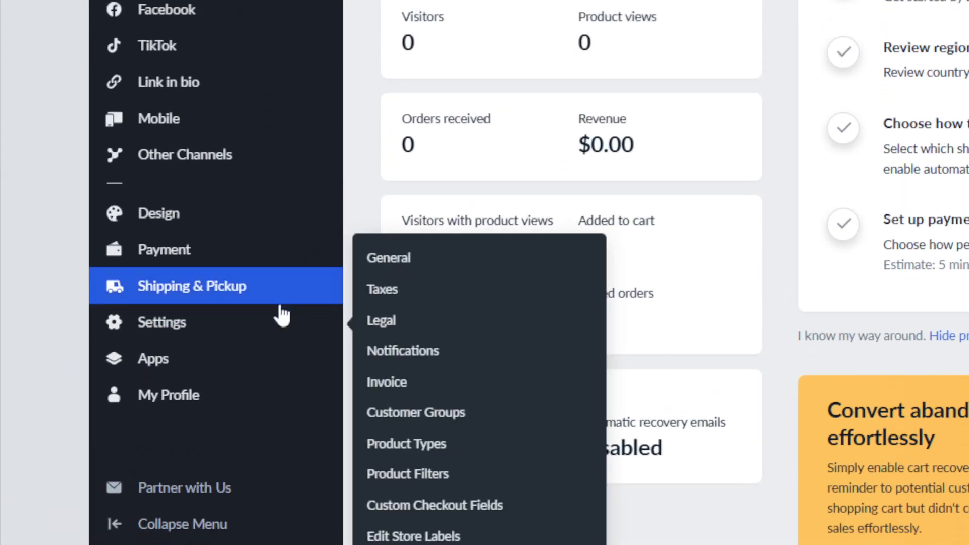
Step: Open Settings > General and check the store name OmixStore, leaving it unchanged
{"action": "mouse_move", "coordinate": [303, 326]}
{"action": "left_click", "coordinate": [389, 265]}
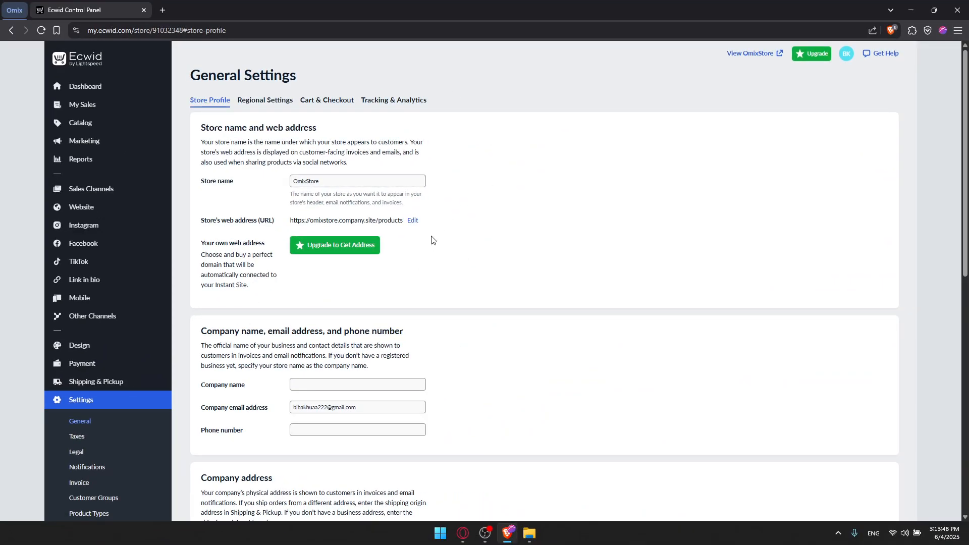
{"action": "left_click", "coordinate": [255, 184]}
{"action": "left_click", "coordinate": [521, 200]}
Step: Scroll through the Store Profile's contact, address and social media details
{"action": "scroll", "coordinate": [308, 171], "scroll_direction": "down", "scroll_amount": 1}
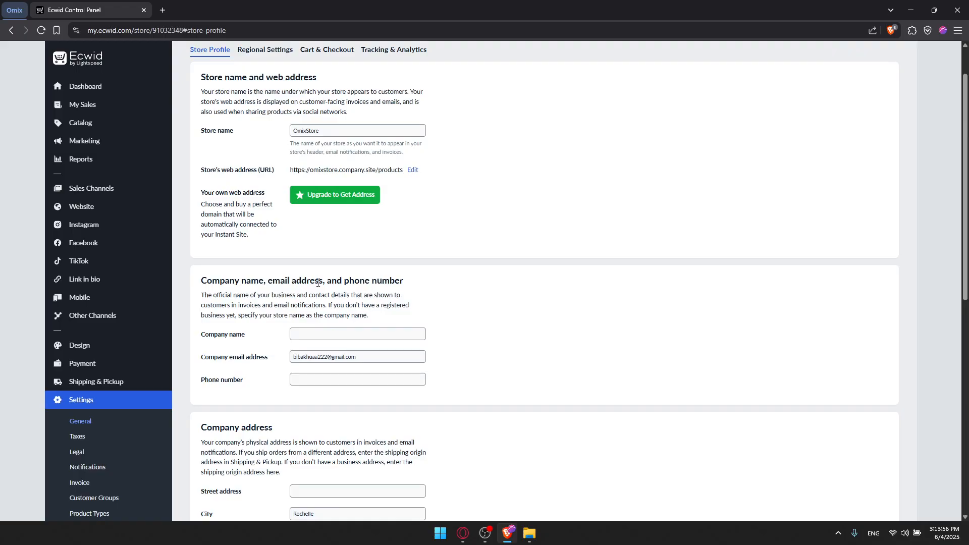
{"action": "scroll", "coordinate": [343, 307], "scroll_direction": "down", "scroll_amount": 2}
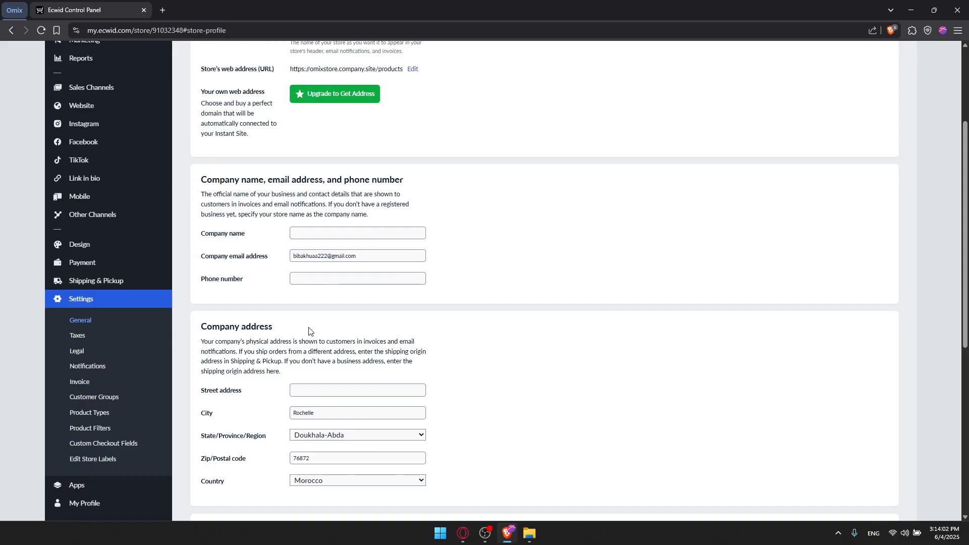
{"action": "scroll", "coordinate": [309, 331], "scroll_direction": "down", "scroll_amount": 5}
{"action": "scroll", "coordinate": [324, 276], "scroll_direction": "down", "scroll_amount": 1}
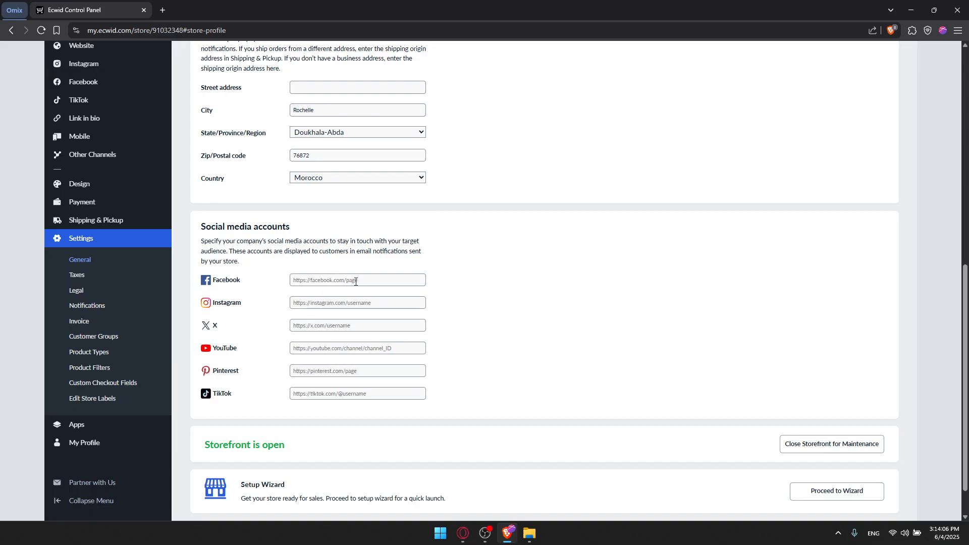
{"action": "scroll", "coordinate": [389, 316], "scroll_direction": "down", "scroll_amount": 1}
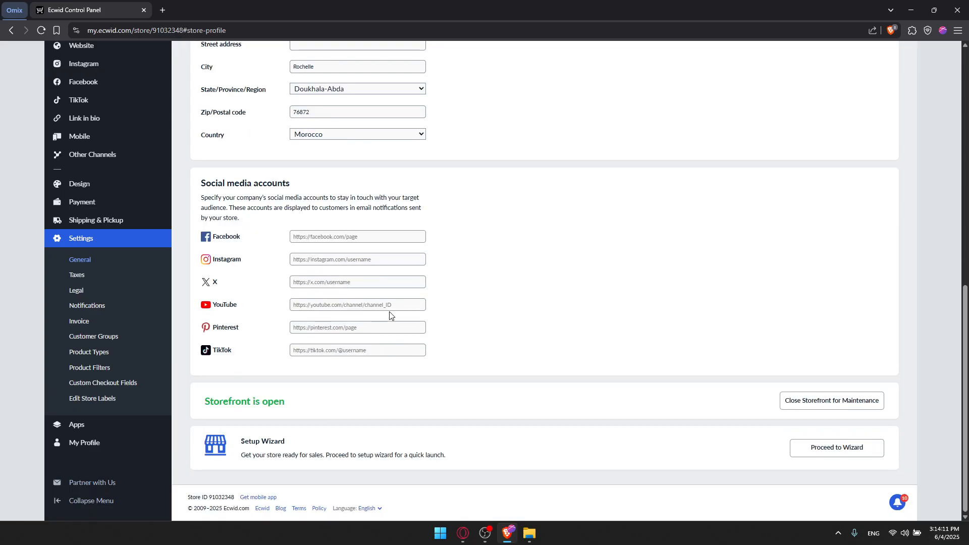
{"action": "scroll", "coordinate": [374, 270], "scroll_direction": "up", "scroll_amount": 10}
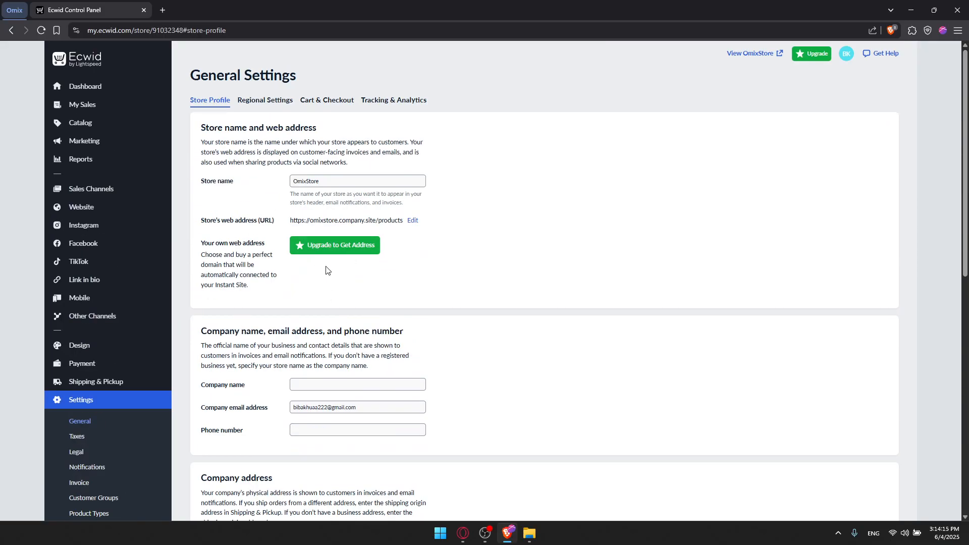
Step: Review the Regional Settings and Cart & Checkout tabs
{"action": "left_click", "coordinate": [265, 100]}
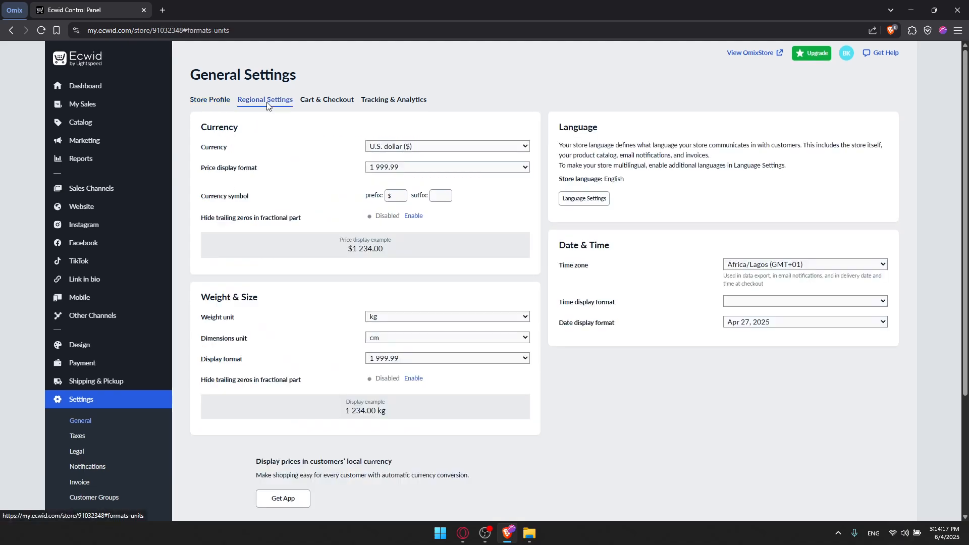
{"action": "left_click", "coordinate": [334, 103]}
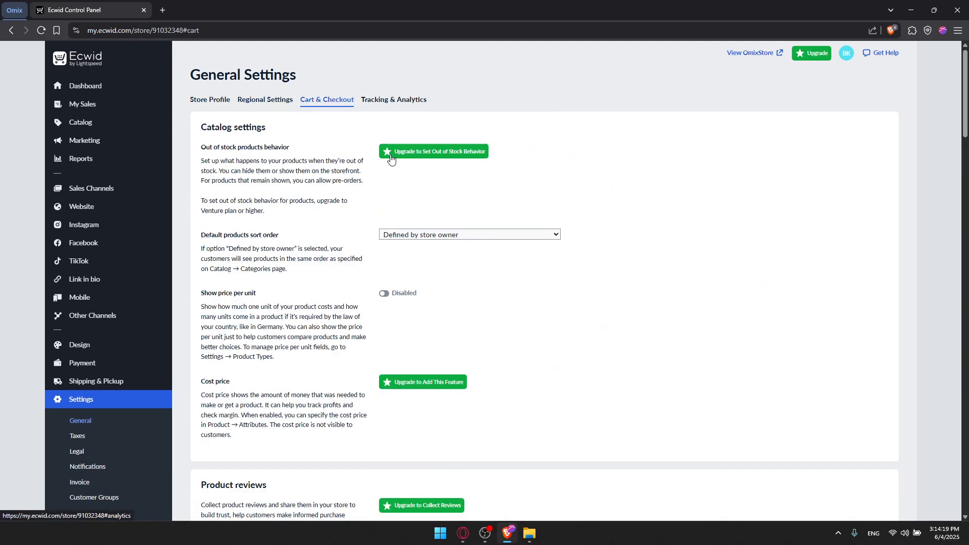
{"action": "scroll", "coordinate": [386, 152], "scroll_direction": "down", "scroll_amount": 4}
{"action": "scroll", "coordinate": [383, 165], "scroll_direction": "down", "scroll_amount": 3}
{"action": "scroll", "coordinate": [383, 165], "scroll_direction": "up", "scroll_amount": 7}
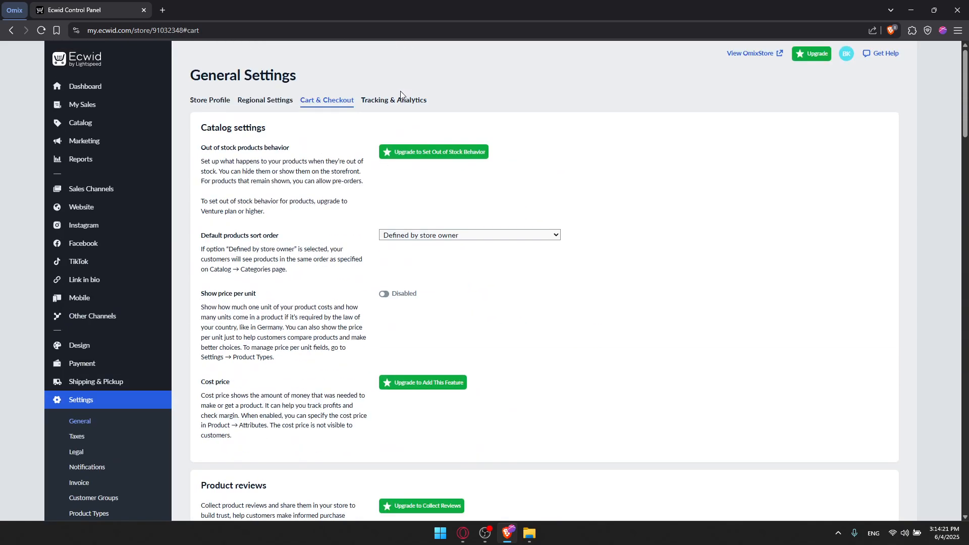
Step: Review the empty Tracking & Analytics fields, then return to the dashboard
{"action": "left_click", "coordinate": [397, 100]}
{"action": "scroll", "coordinate": [412, 192], "scroll_direction": "down", "scroll_amount": 8}
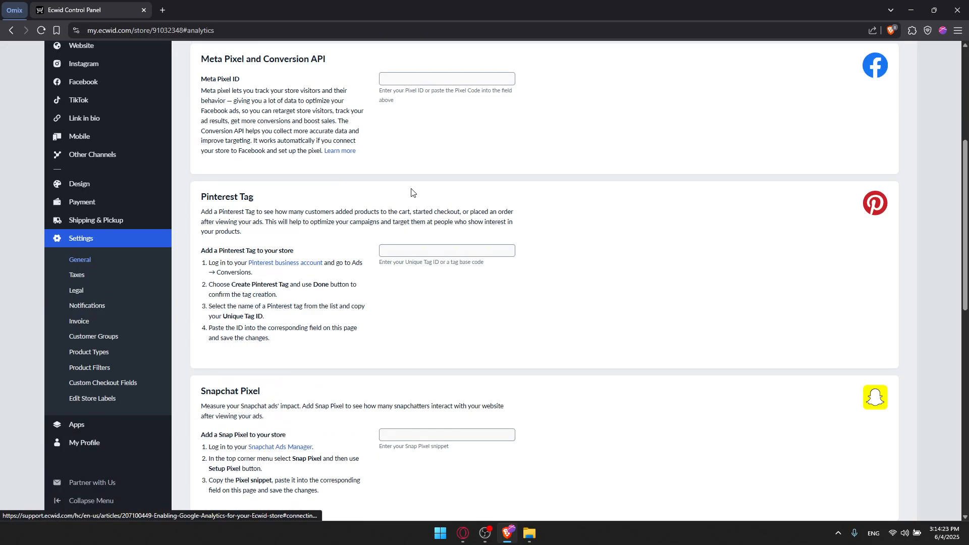
{"action": "scroll", "coordinate": [412, 192], "scroll_direction": "down", "scroll_amount": 3}
{"action": "scroll", "coordinate": [411, 192], "scroll_direction": "up", "scroll_amount": 15}
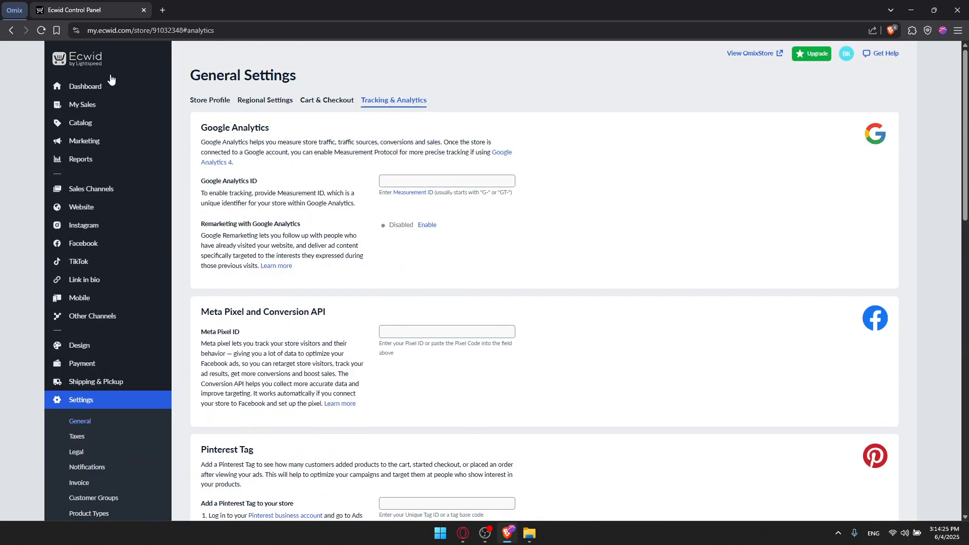
{"action": "left_click", "coordinate": [100, 87]}
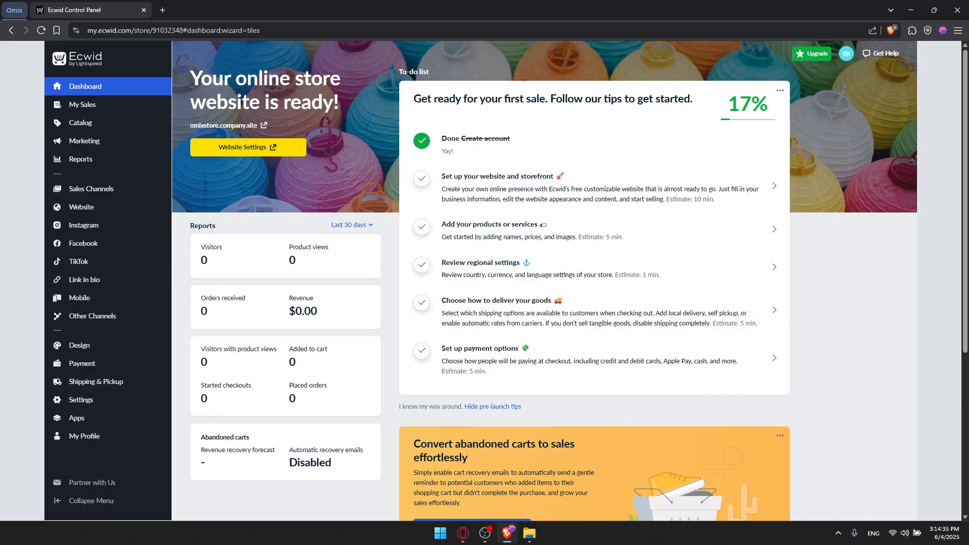
Step: Go to 'Add your products or services' from the dashboard to-do list
{"action": "mouse_move", "coordinate": [91, 137]}
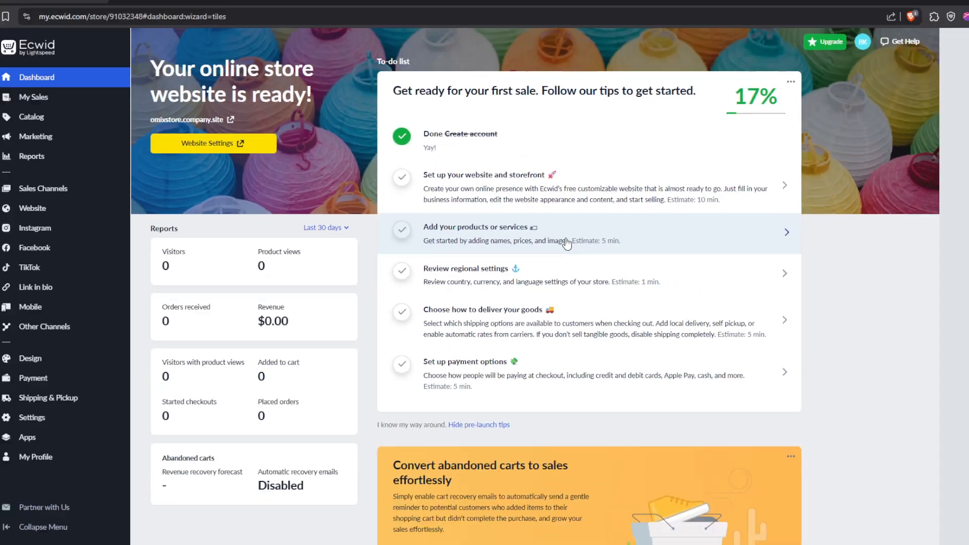
{"action": "left_click", "coordinate": [572, 239]}
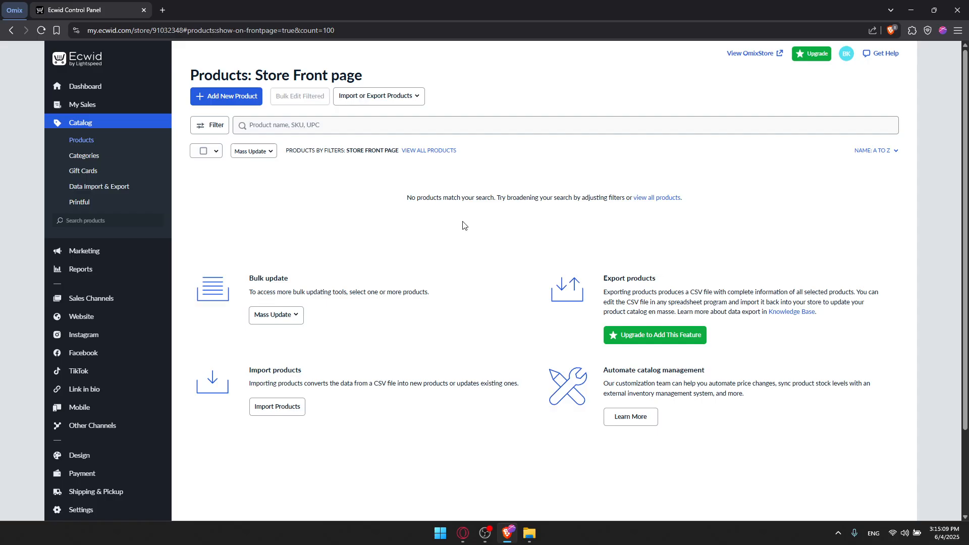
Step: Open the product import page from the Import/Export menu and look it over
{"action": "left_click", "coordinate": [416, 97]}
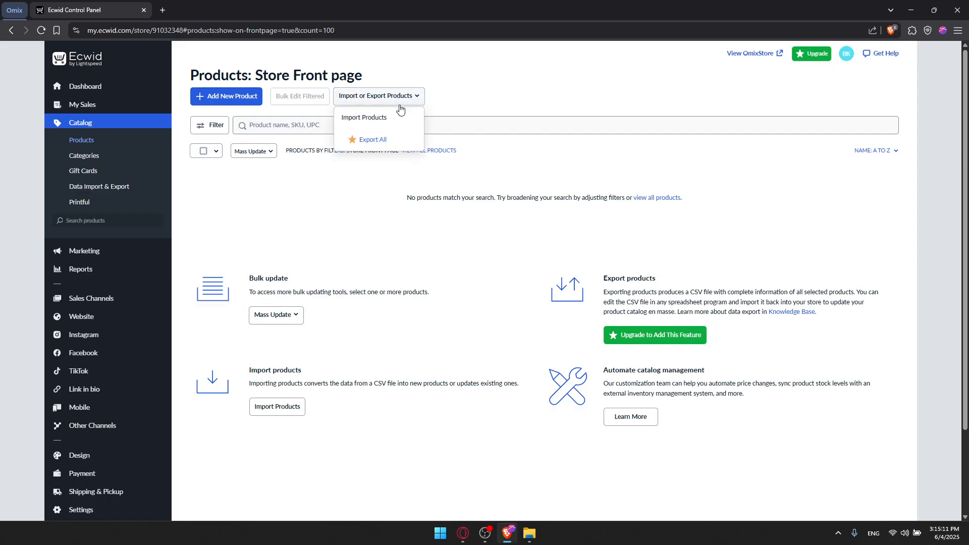
{"action": "left_click", "coordinate": [386, 124]}
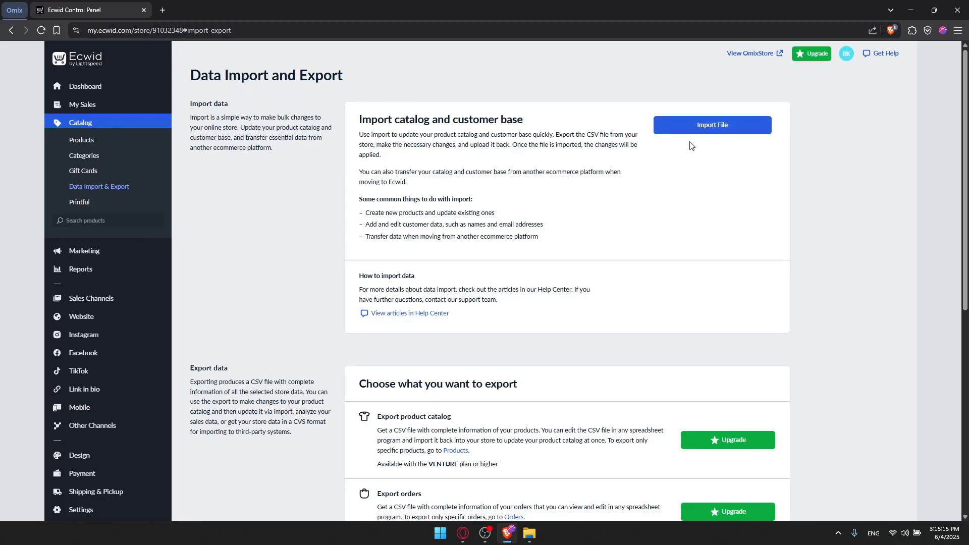
{"action": "scroll", "coordinate": [689, 147], "scroll_direction": "down", "scroll_amount": 3}
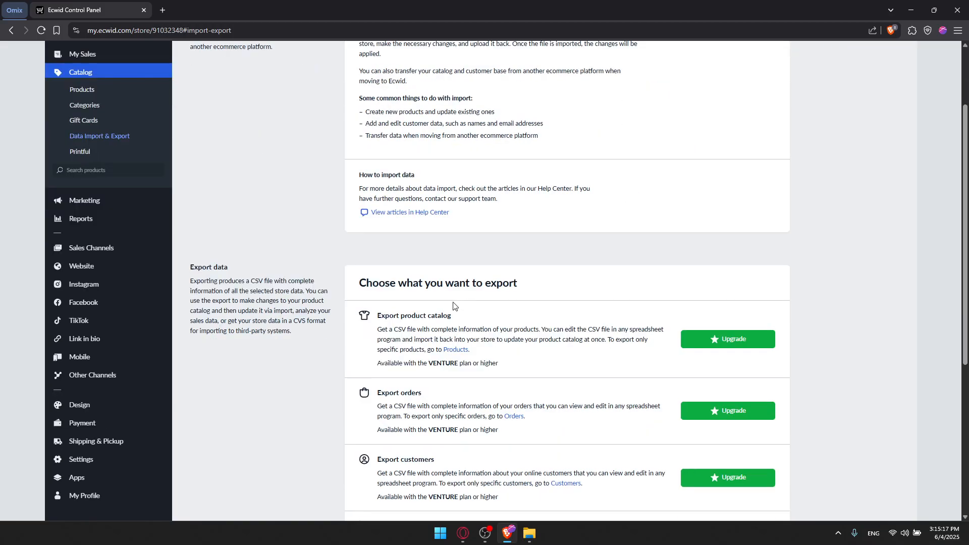
{"action": "scroll", "coordinate": [413, 313], "scroll_direction": "down", "scroll_amount": 2}
{"action": "scroll", "coordinate": [414, 313], "scroll_direction": "up", "scroll_amount": 2}
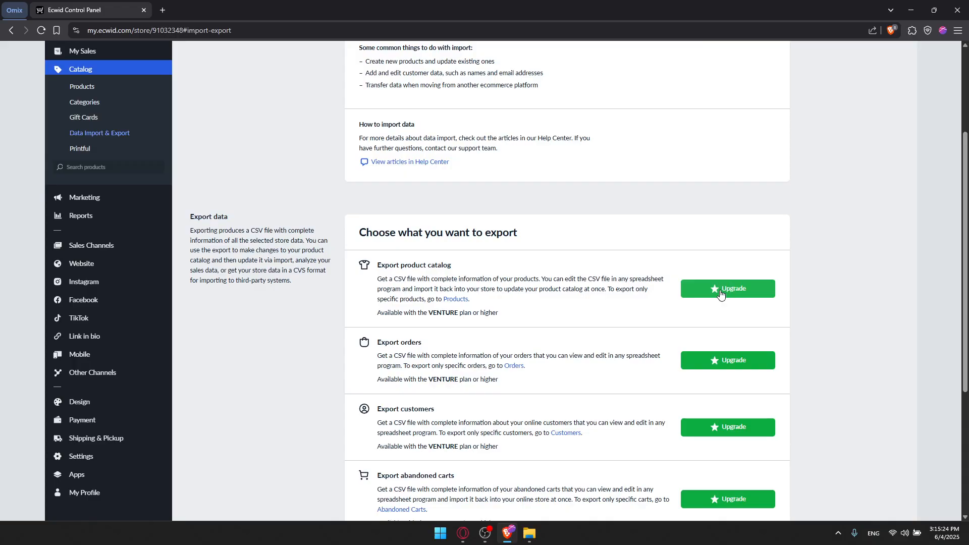
{"action": "scroll", "coordinate": [308, 283], "scroll_direction": "up", "scroll_amount": 3}
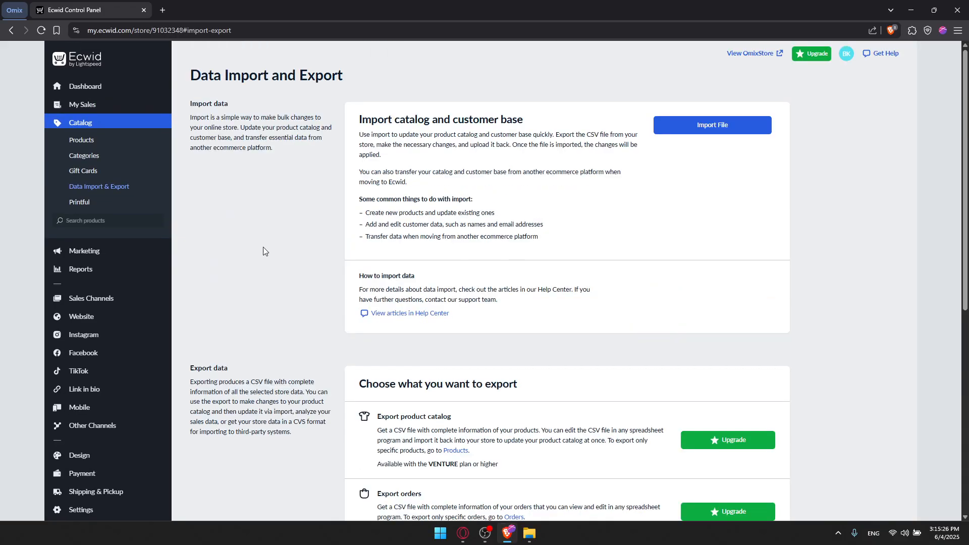
Step: Cancel the import file picker and go back to the Store Front products list
{"action": "left_click", "coordinate": [701, 134]}
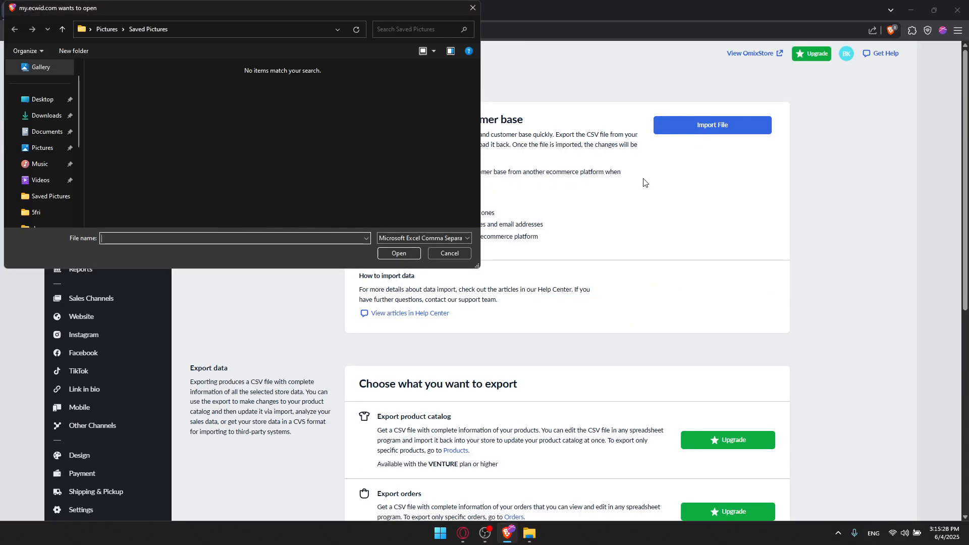
{"action": "left_click", "coordinate": [472, 9]}
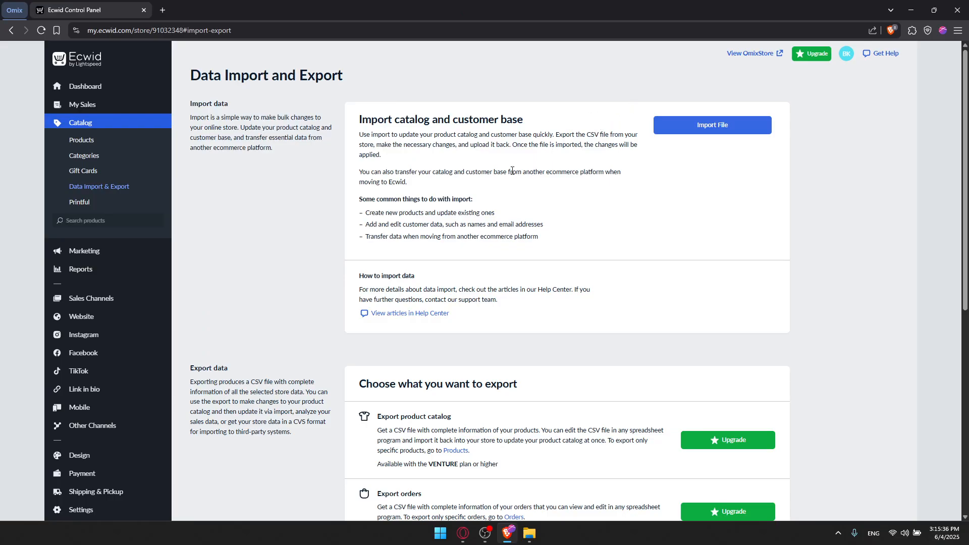
{"action": "key", "text": "alt+Left"}
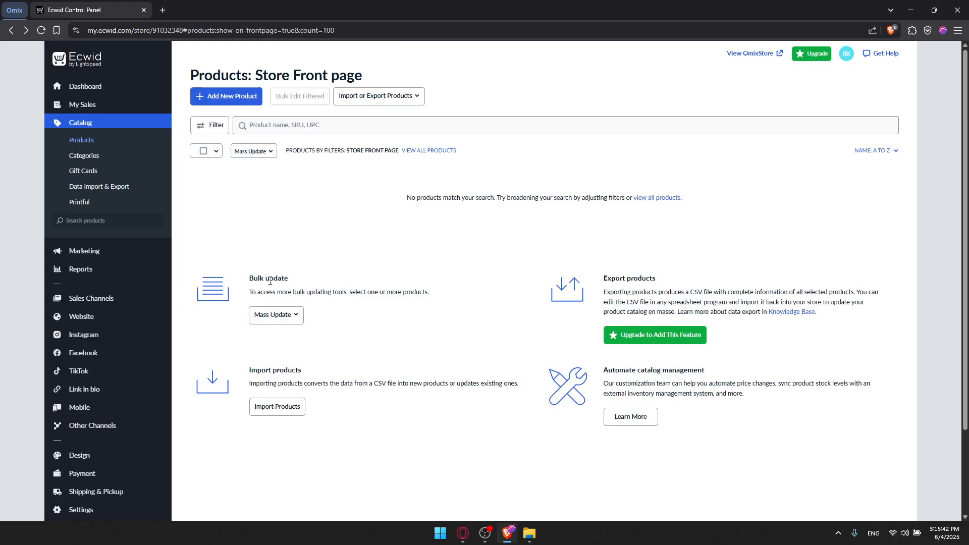
Step: Start a new product and upload five gallery images: dark wallpapers, mountain lake, pexels and green-leaves photos
{"action": "left_click", "coordinate": [238, 96]}
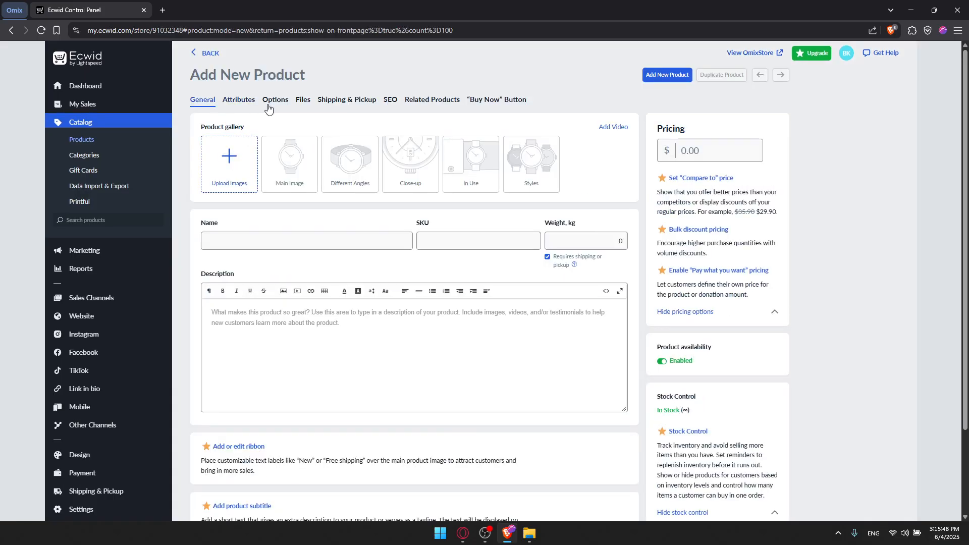
{"action": "left_click", "coordinate": [240, 162]}
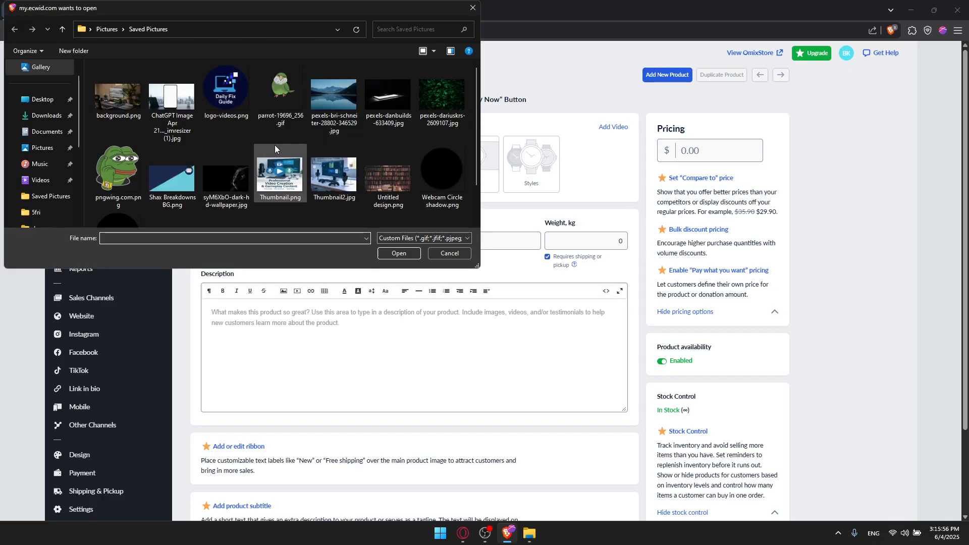
{"action": "scroll", "coordinate": [275, 147], "scroll_direction": "down", "scroll_amount": 1}
{"action": "left_click", "coordinate": [264, 189]}
{"action": "left_click", "coordinate": [221, 190], "text": "ctrl"}
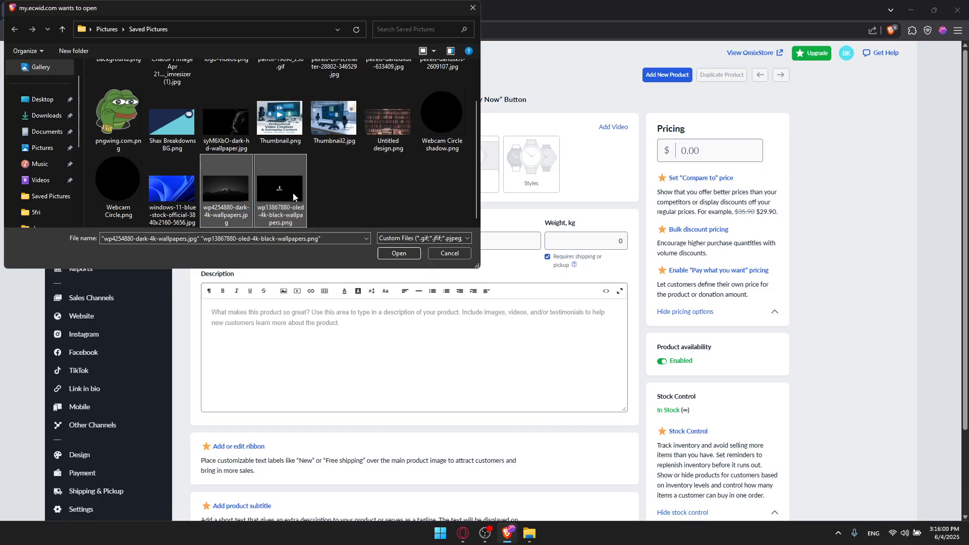
{"action": "left_click", "coordinate": [231, 135], "text": "ctrl"}
{"action": "scroll", "coordinate": [234, 160], "scroll_direction": "up", "scroll_amount": 2}
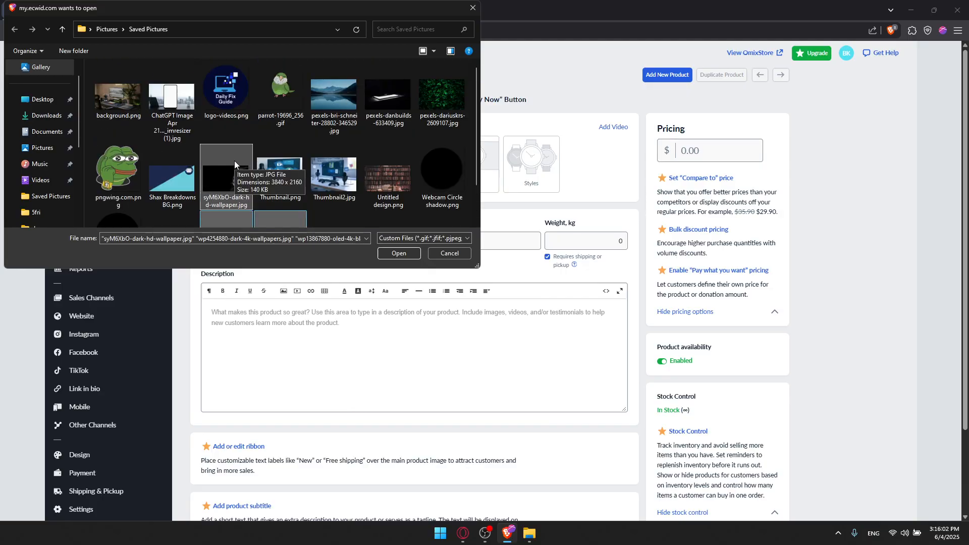
{"action": "left_click", "coordinate": [232, 162], "text": "ctrl"}
{"action": "left_click", "coordinate": [400, 101], "text": "ctrl"}
{"action": "left_click", "coordinate": [433, 108], "text": "ctrl"}
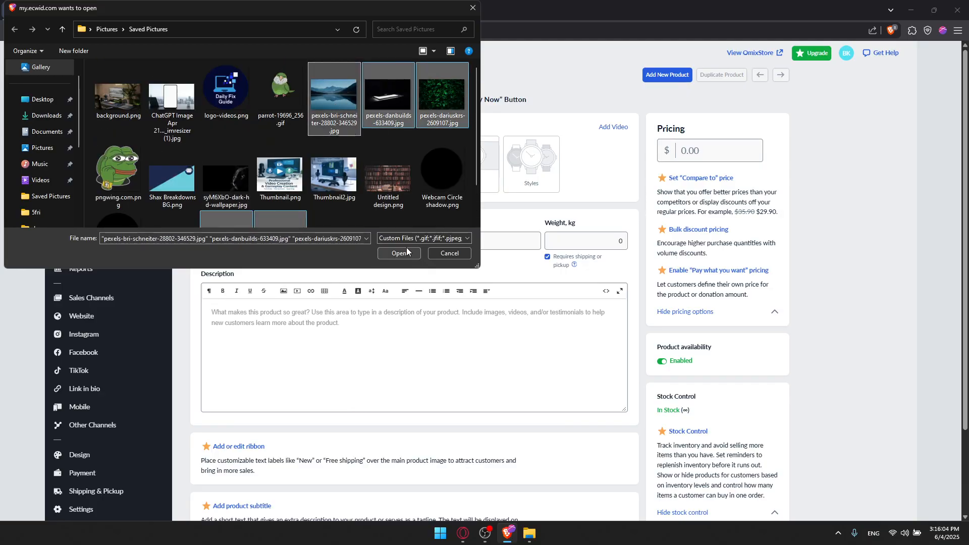
{"action": "left_click", "coordinate": [399, 253]}
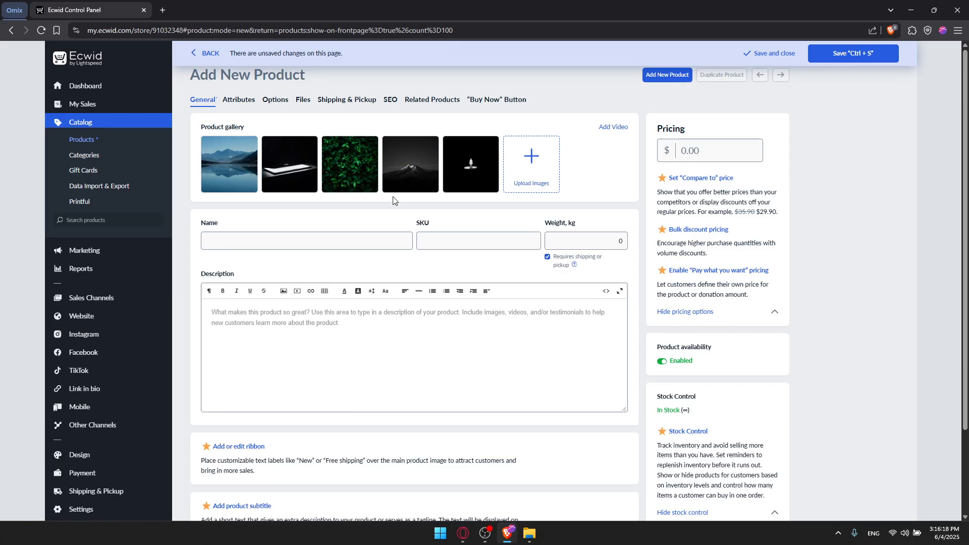
Step: Untick 'Requires shipping or pickup' and name the product Design Test
{"action": "mouse_move", "coordinate": [326, 149]}
{"action": "left_click", "coordinate": [548, 259]}
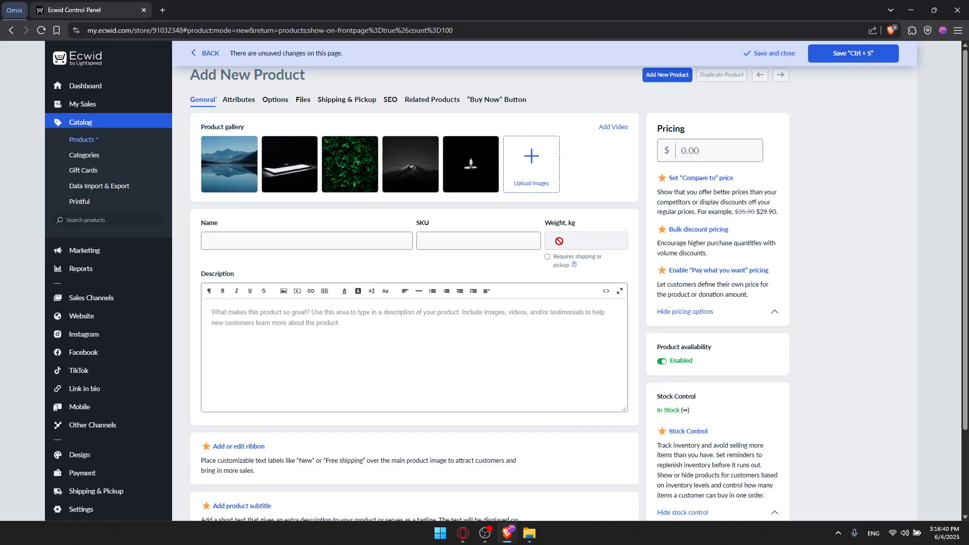
{"action": "mouse_move", "coordinate": [280, 165]}
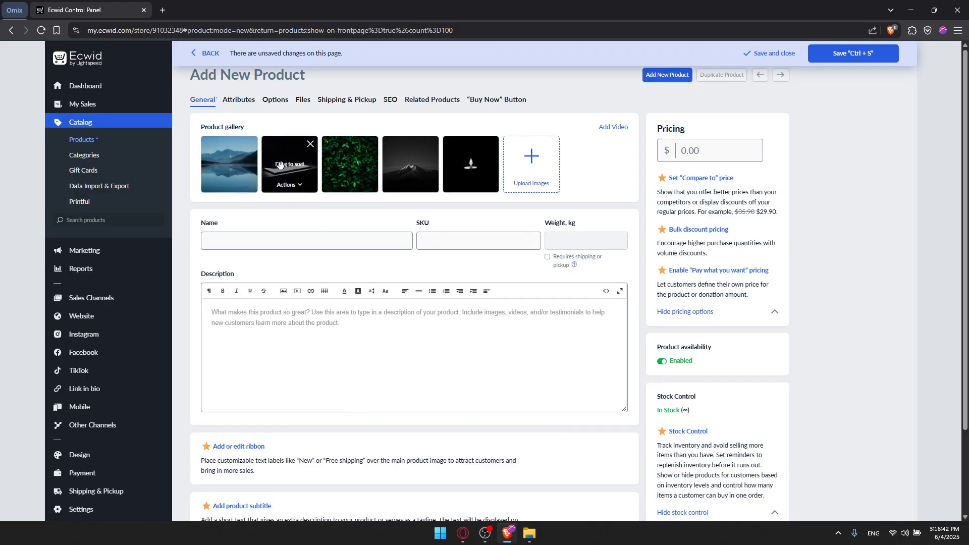
{"action": "left_click", "coordinate": [274, 241]}
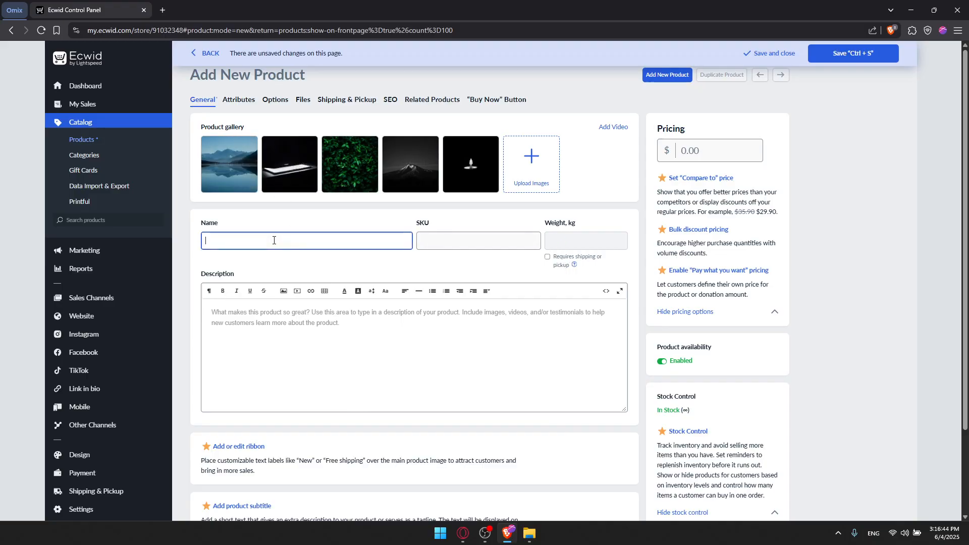
{"action": "type", "text": "Designe"}
{"action": "key", "text": "BackSpace"}
Step: Set the product SKU to 20
{"action": "left_click", "coordinate": [457, 240]}
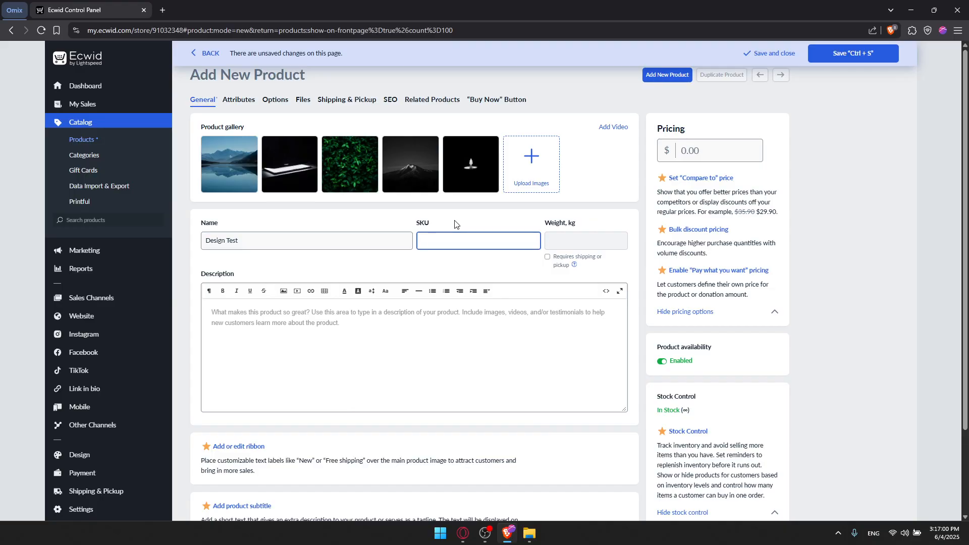
{"action": "type", "text": "9"}
{"action": "type", "text": "20"}
{"action": "left_click", "coordinate": [501, 229]}
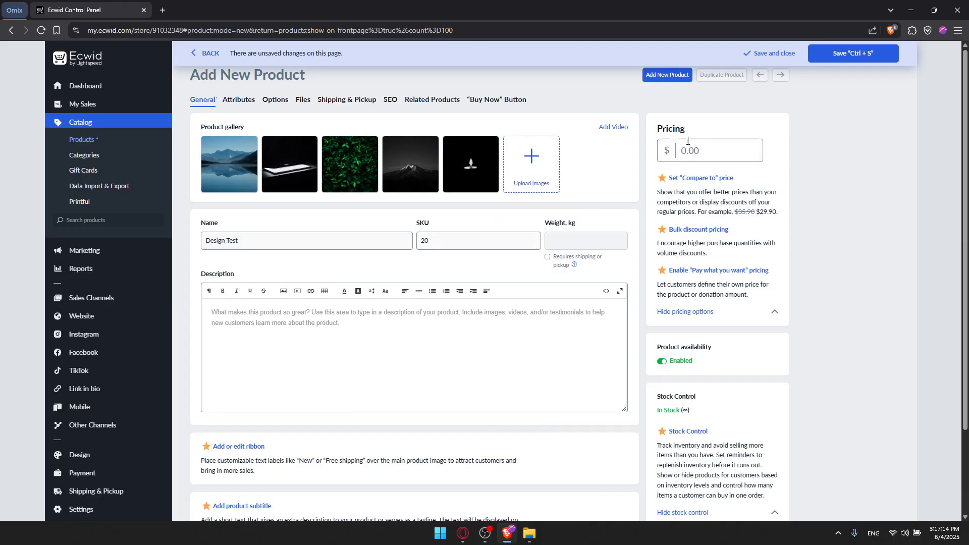
Step: Enter a product price of $20
{"action": "left_click", "coordinate": [707, 151]}
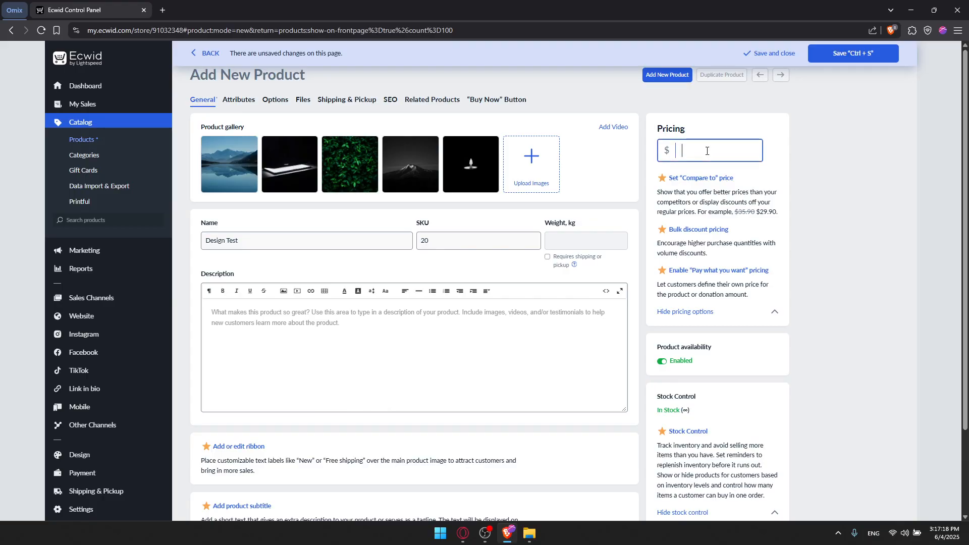
{"action": "type", "text": "20"}
{"action": "left_click", "coordinate": [719, 126]}
{"action": "left_click", "coordinate": [673, 157]}
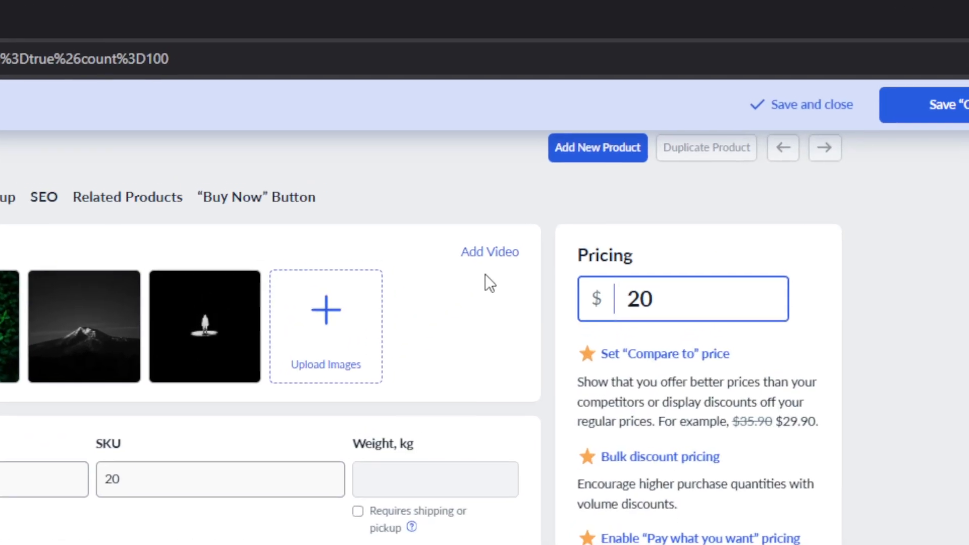
{"action": "mouse_move", "coordinate": [611, 126]}
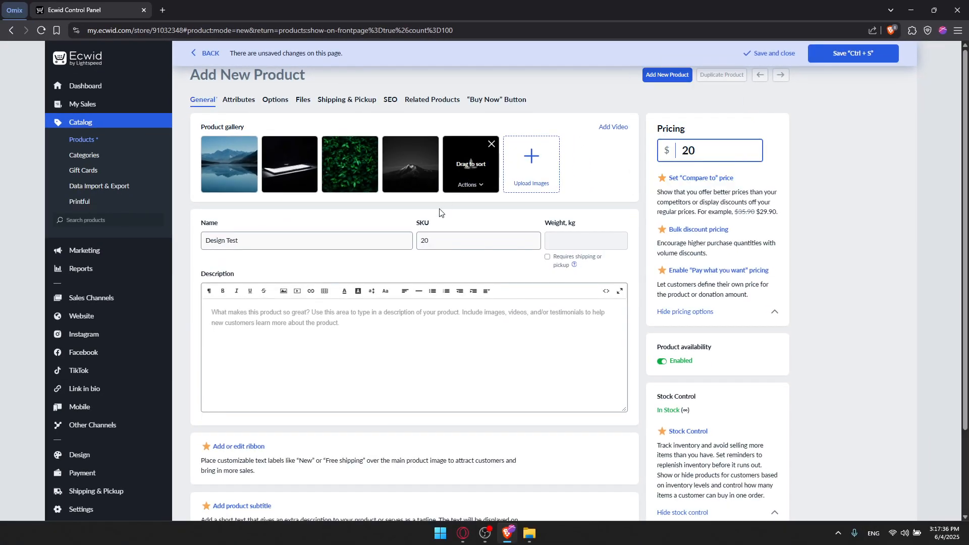
{"action": "scroll", "coordinate": [429, 220], "scroll_direction": "down", "scroll_amount": 3}
{"action": "left_click", "coordinate": [313, 256]}
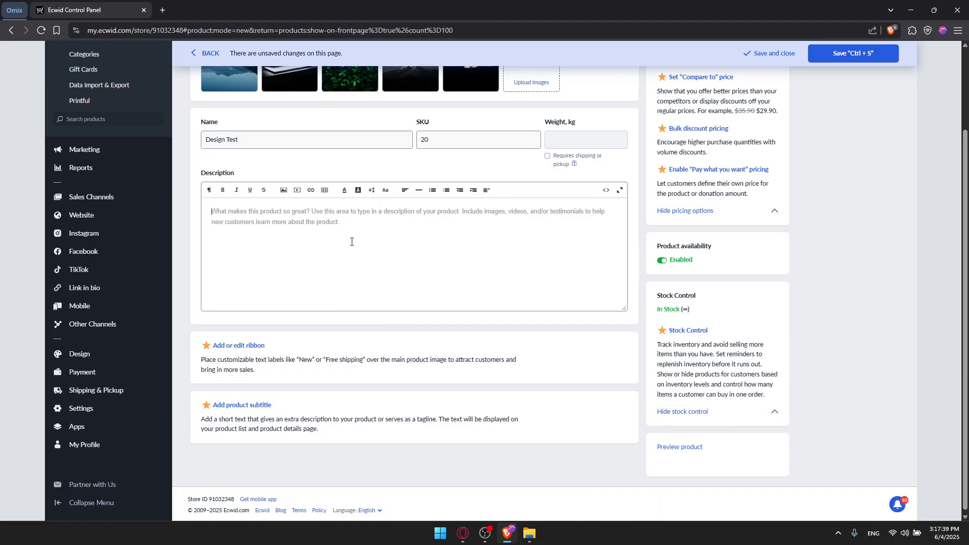
{"action": "left_click", "coordinate": [162, 10]}
{"action": "type", "text": "chatgpt.com"}
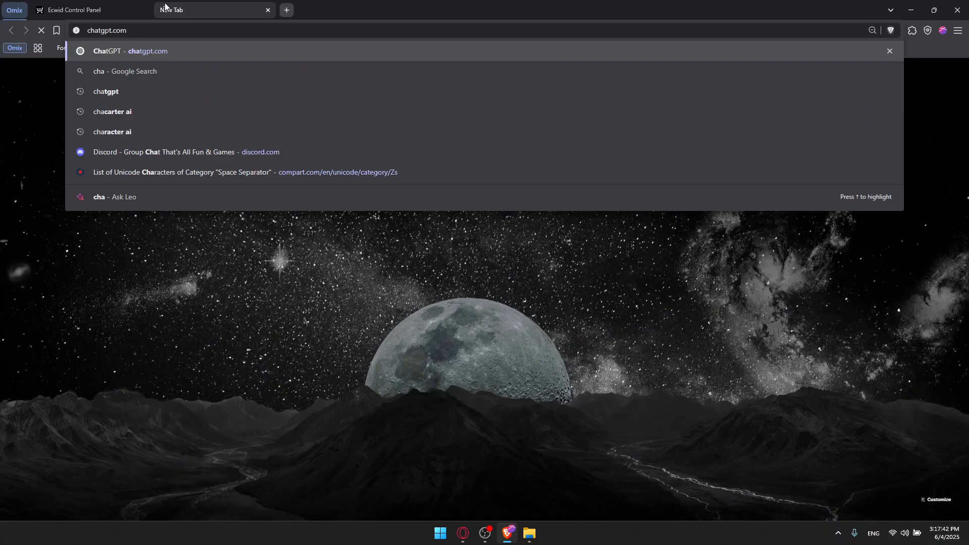
{"action": "key", "text": "Return"}
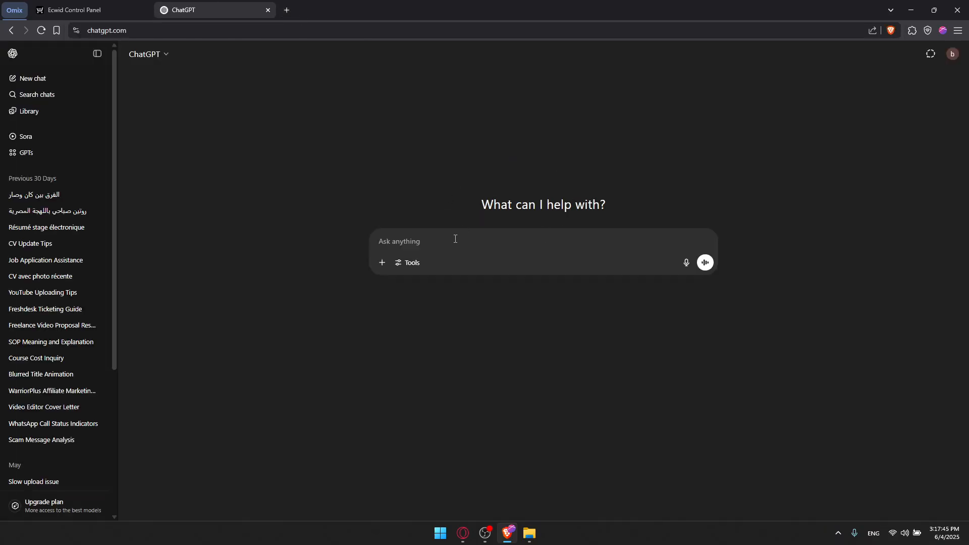
{"action": "type", "text": "i havr this product and i need"}
{"action": "key", "text": "ctrl+w"}
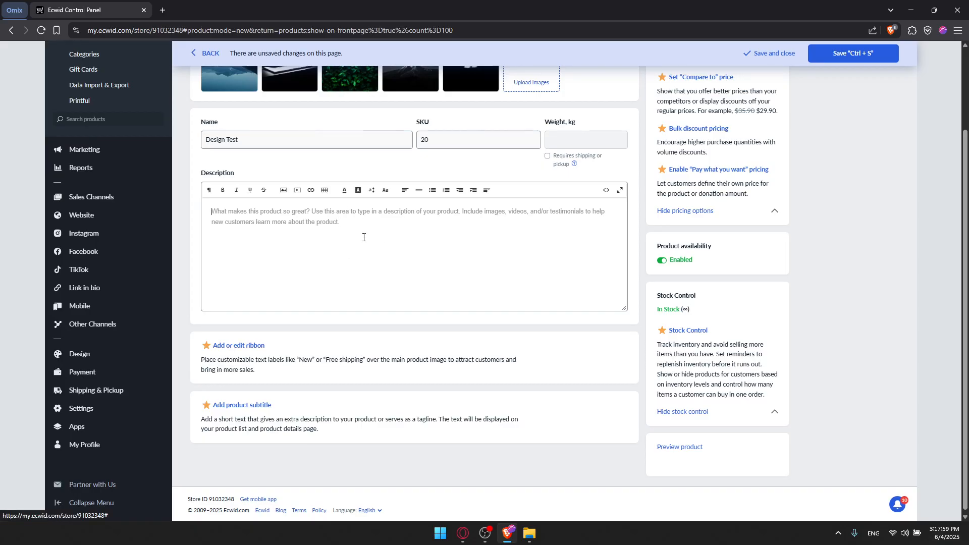
{"action": "scroll", "coordinate": [364, 237], "scroll_direction": "down", "scroll_amount": 1}
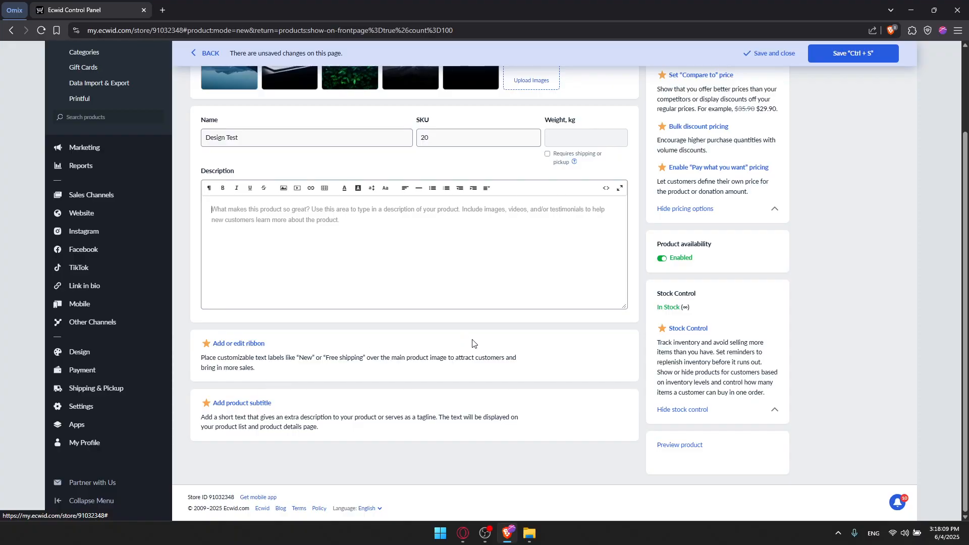
{"action": "scroll", "coordinate": [395, 264], "scroll_direction": "up", "scroll_amount": 1}
{"action": "scroll", "coordinate": [558, 337], "scroll_direction": "down", "scroll_amount": 1}
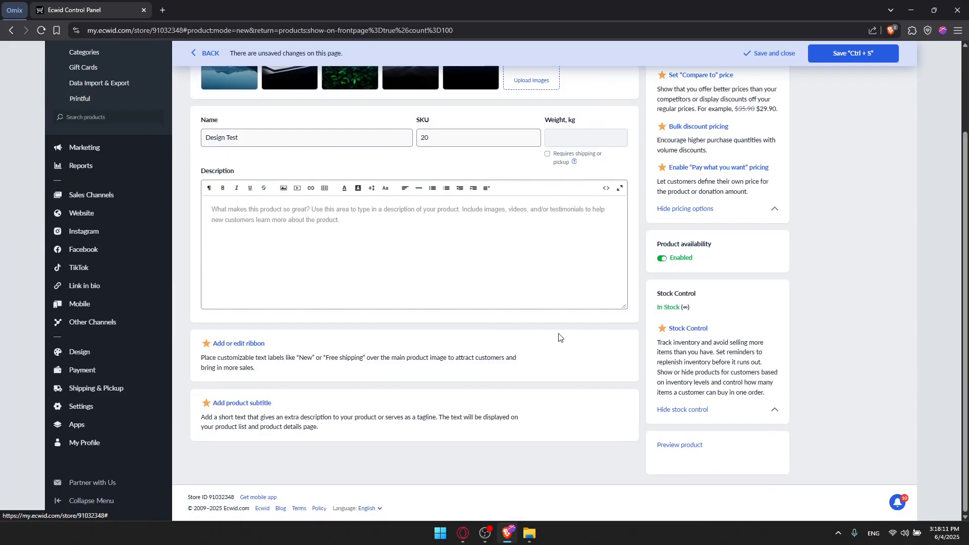
{"action": "left_click", "coordinate": [688, 446]}
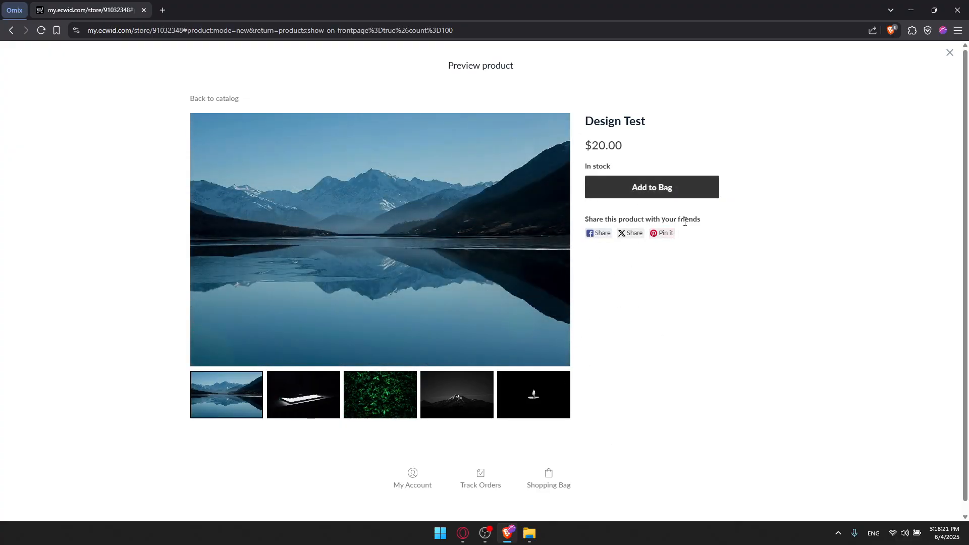
{"action": "key", "text": "alt+Left"}
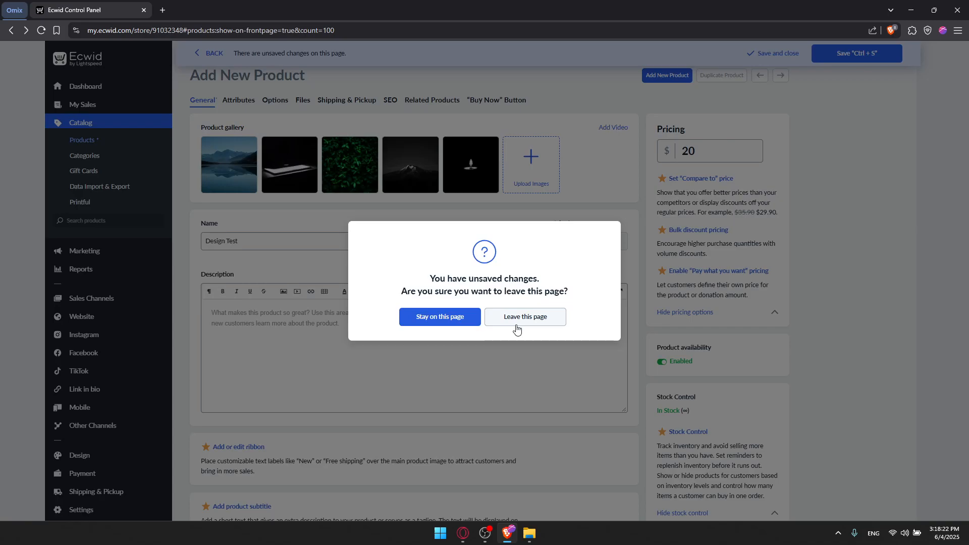
{"action": "left_click", "coordinate": [452, 325]}
{"action": "scroll", "coordinate": [646, 317], "scroll_direction": "down", "scroll_amount": 3}
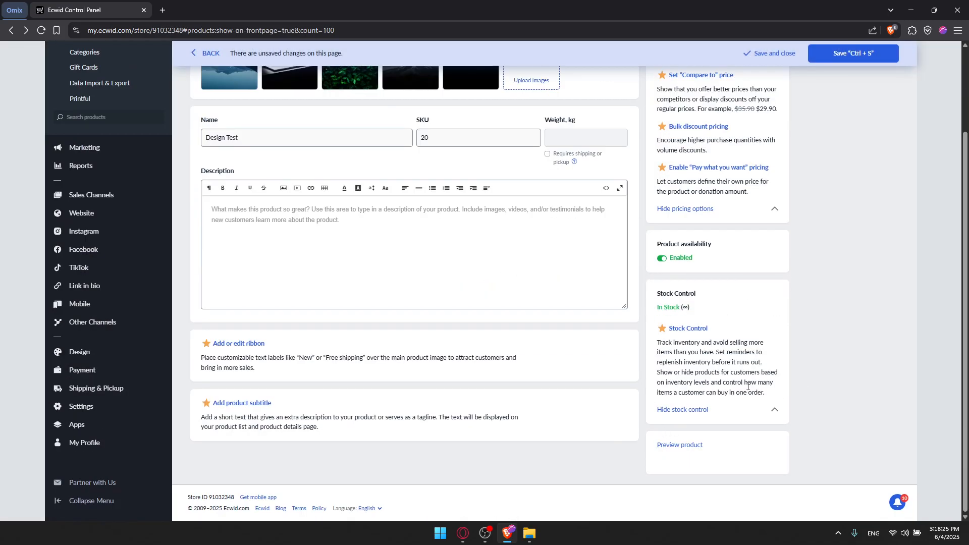
{"action": "scroll", "coordinate": [430, 312], "scroll_direction": "up", "scroll_amount": 3}
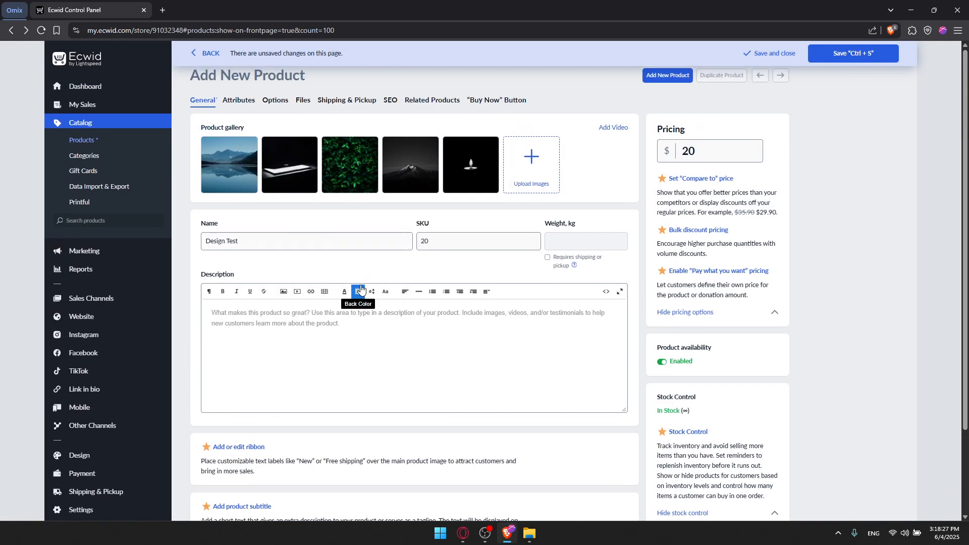
{"action": "scroll", "coordinate": [370, 265], "scroll_direction": "down", "scroll_amount": 3}
{"action": "scroll", "coordinate": [368, 268], "scroll_direction": "up", "scroll_amount": 3}
Step: Review the product's Attributes, Options and Files tabs, then reach the Downloadable goods upgrade plans
{"action": "left_click", "coordinate": [235, 101]}
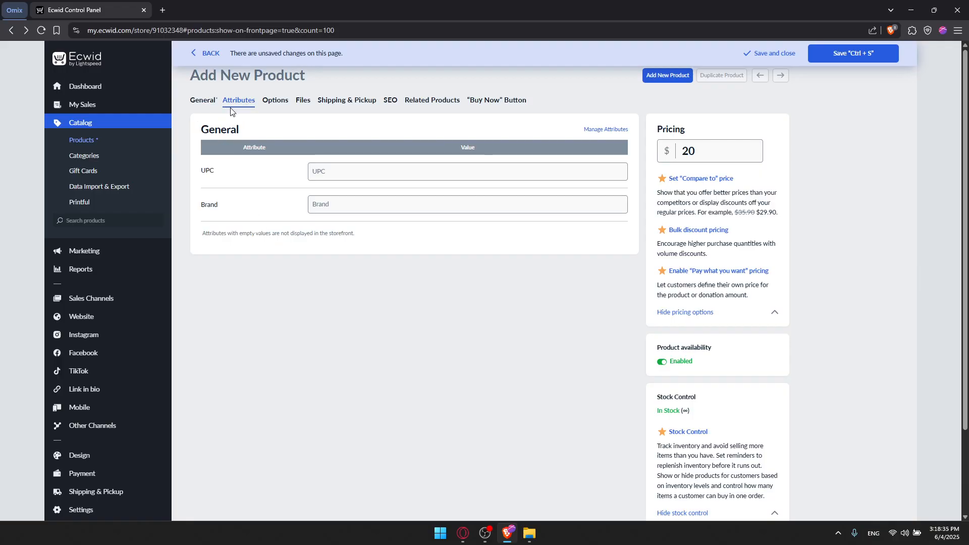
{"action": "left_click", "coordinate": [271, 99]}
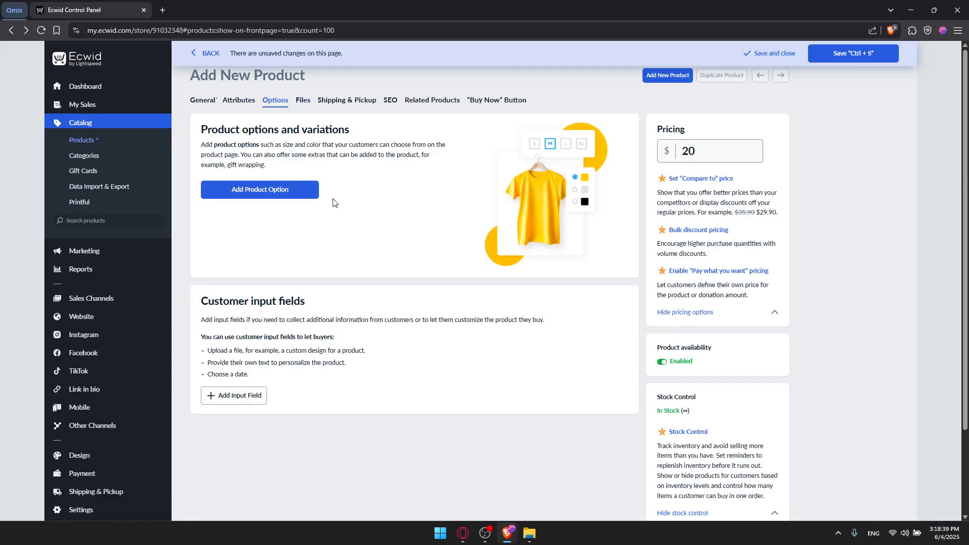
{"action": "left_click", "coordinate": [304, 98]}
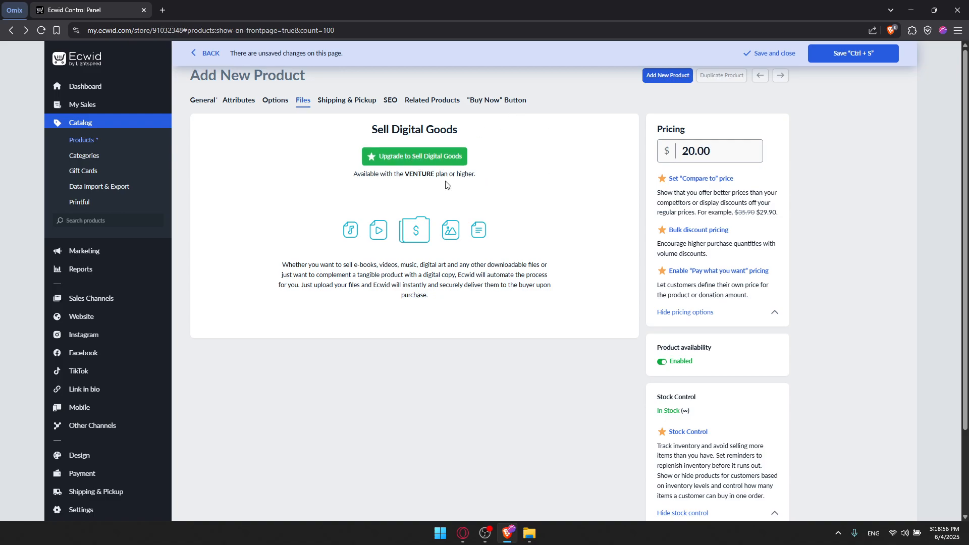
{"action": "left_click", "coordinate": [346, 104]}
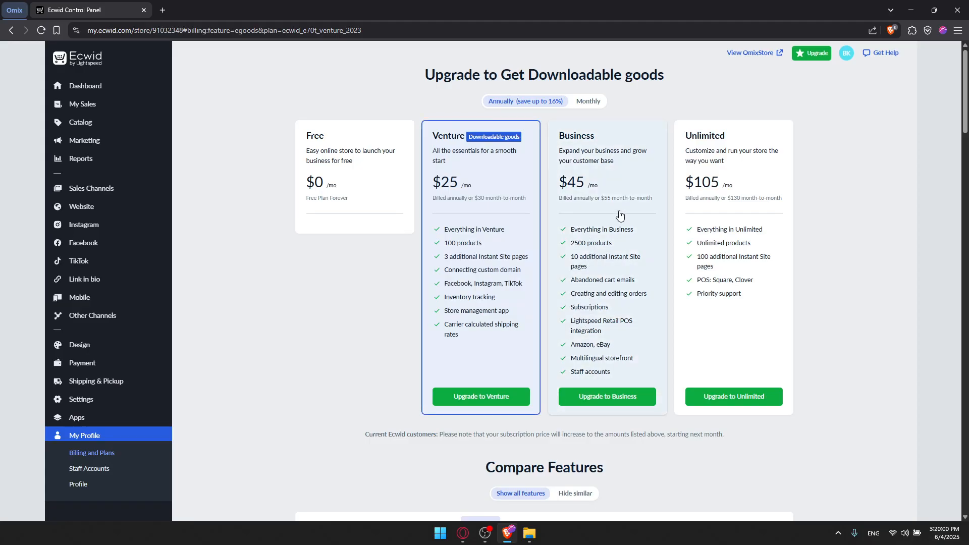
Step: Return to Design Test and review its Files, Shipping & Pickup and SEO tabs, including the SEO help article
{"action": "key", "text": "alt+Left"}
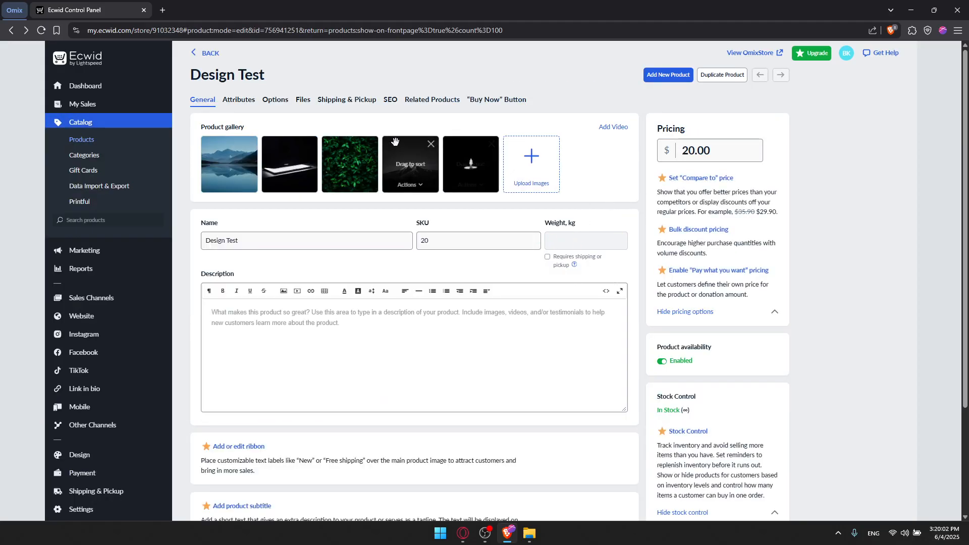
{"action": "left_click", "coordinate": [303, 100]}
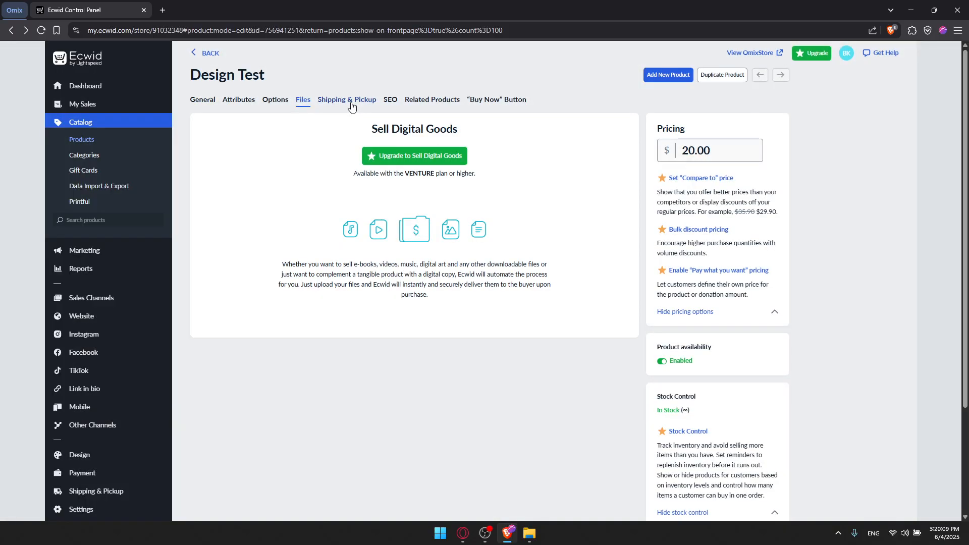
{"action": "left_click", "coordinate": [352, 104]}
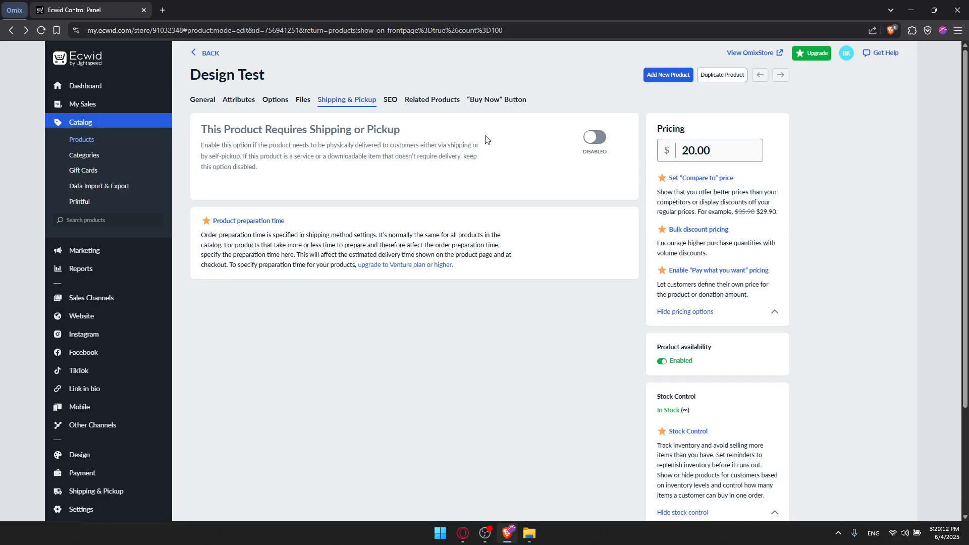
{"action": "left_click", "coordinate": [387, 104]}
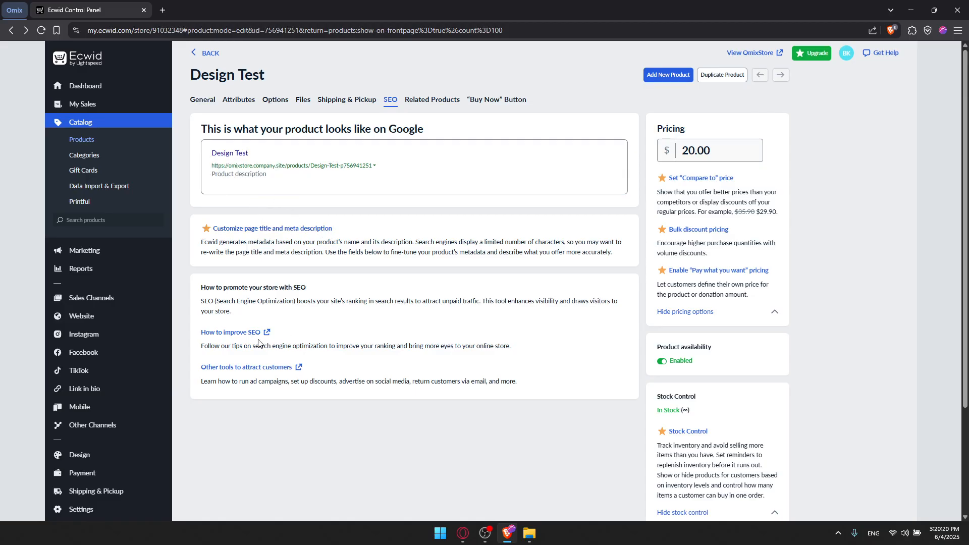
{"action": "left_click", "coordinate": [245, 332]}
{"action": "left_click", "coordinate": [215, 4]}
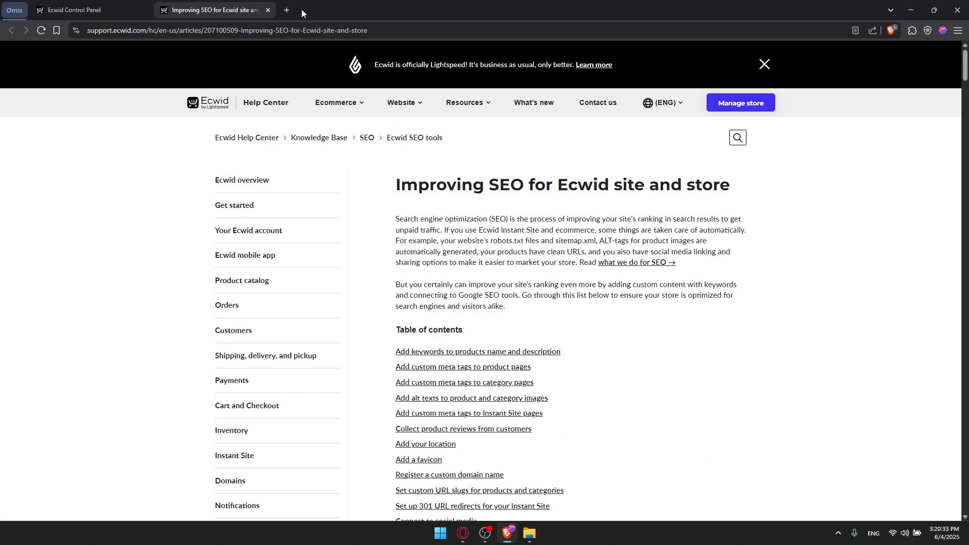
{"action": "left_click", "coordinate": [267, 11]}
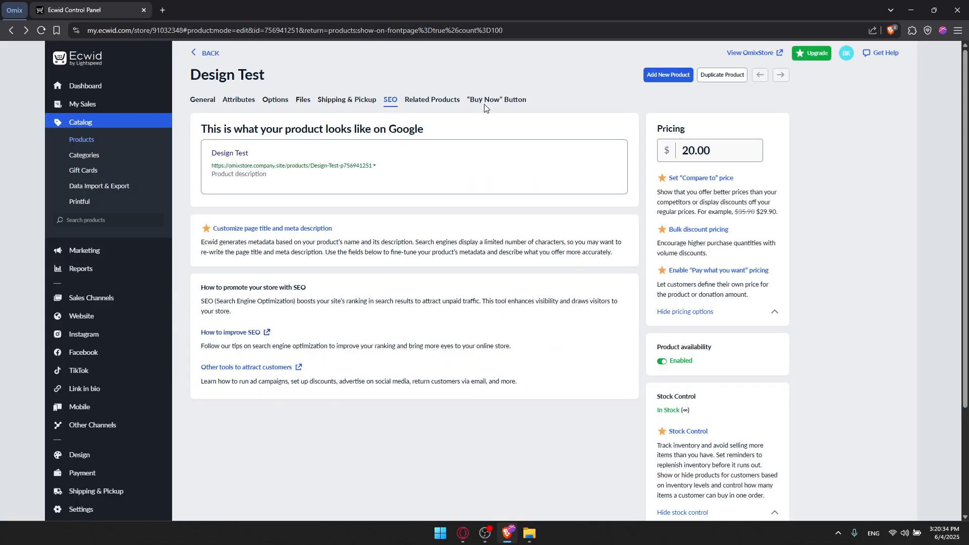
Step: Check the Related Products tab and the "Buy Now" Button embedding options
{"action": "left_click", "coordinate": [429, 101]}
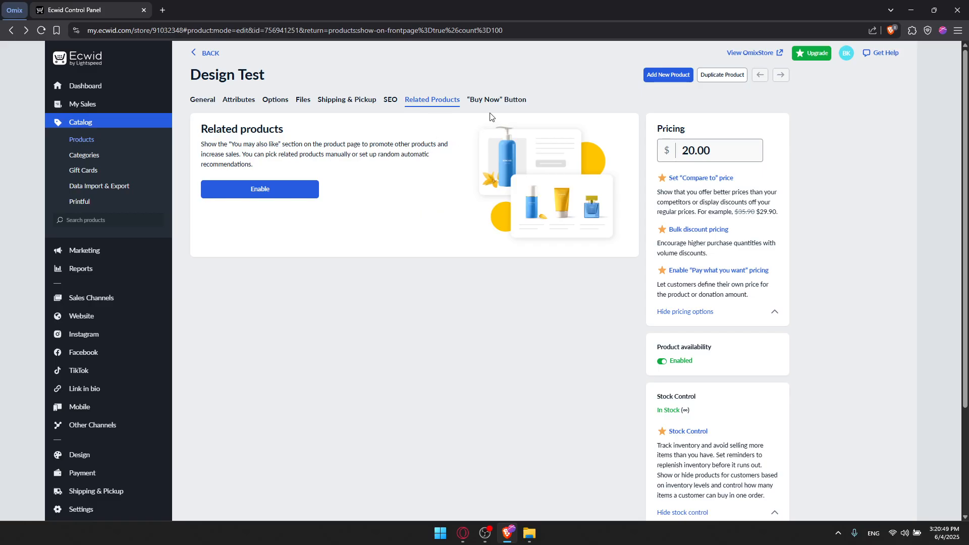
{"action": "left_click", "coordinate": [493, 99]}
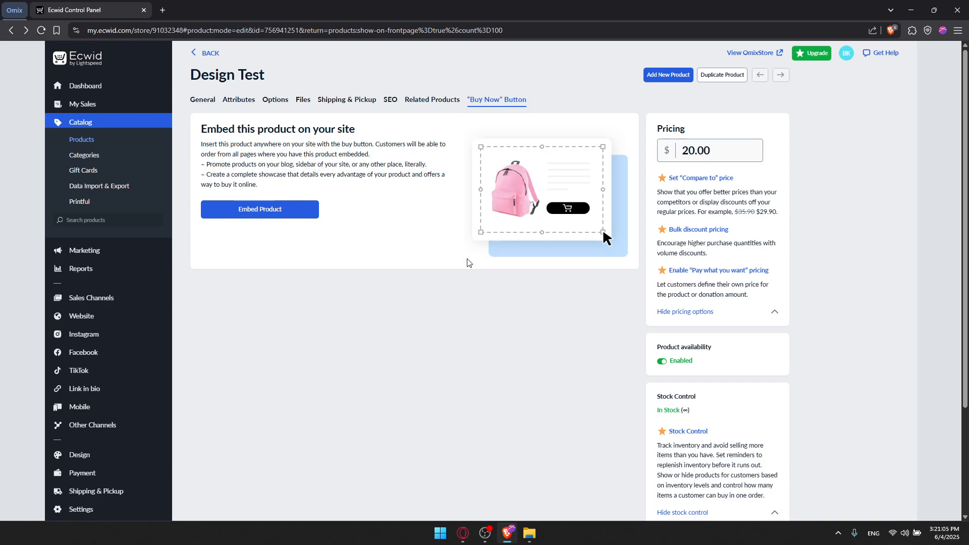
{"action": "scroll", "coordinate": [412, 218], "scroll_direction": "down", "scroll_amount": 3}
{"action": "scroll", "coordinate": [410, 226], "scroll_direction": "up", "scroll_amount": 2}
{"action": "scroll", "coordinate": [410, 226], "scroll_direction": "up", "scroll_amount": 1}
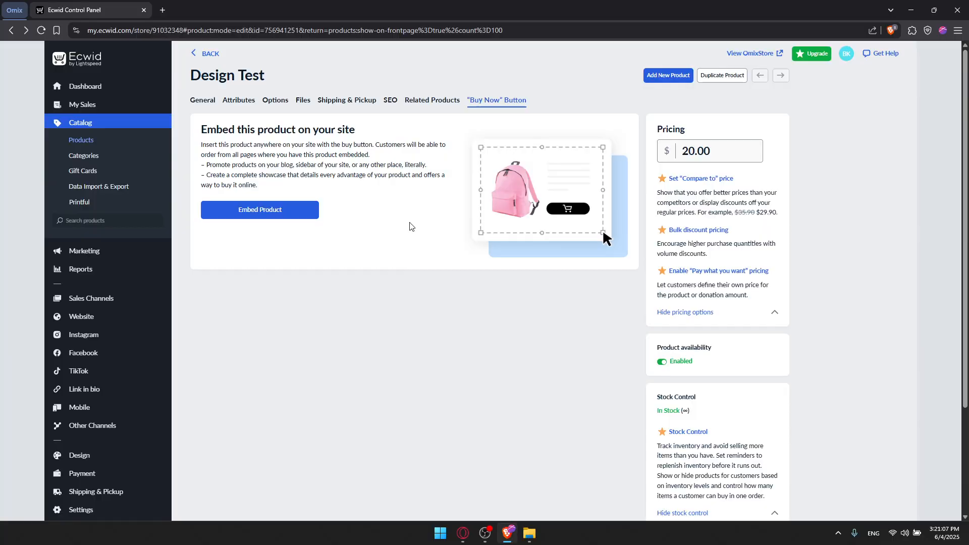
{"action": "scroll", "coordinate": [411, 225], "scroll_direction": "down", "scroll_amount": 3}
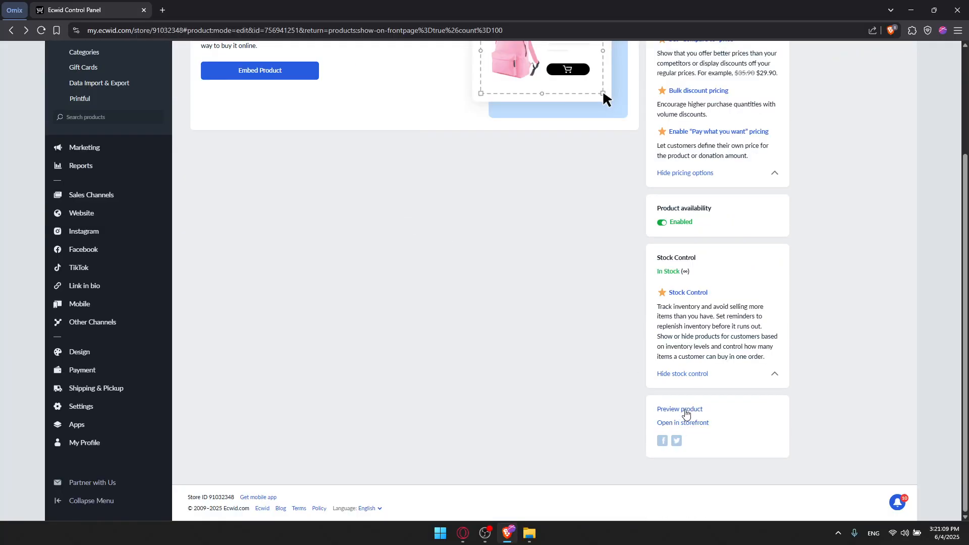
Step: Preview Design Test, keep a blank Add New Product form open, and launch the OmixStore storefront
{"action": "left_click", "coordinate": [686, 411]}
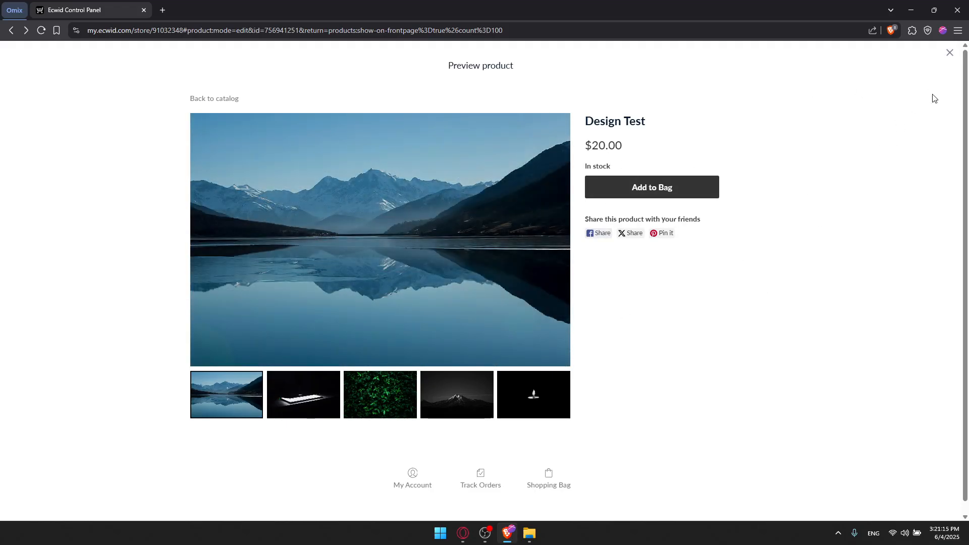
{"action": "left_click", "coordinate": [949, 52]}
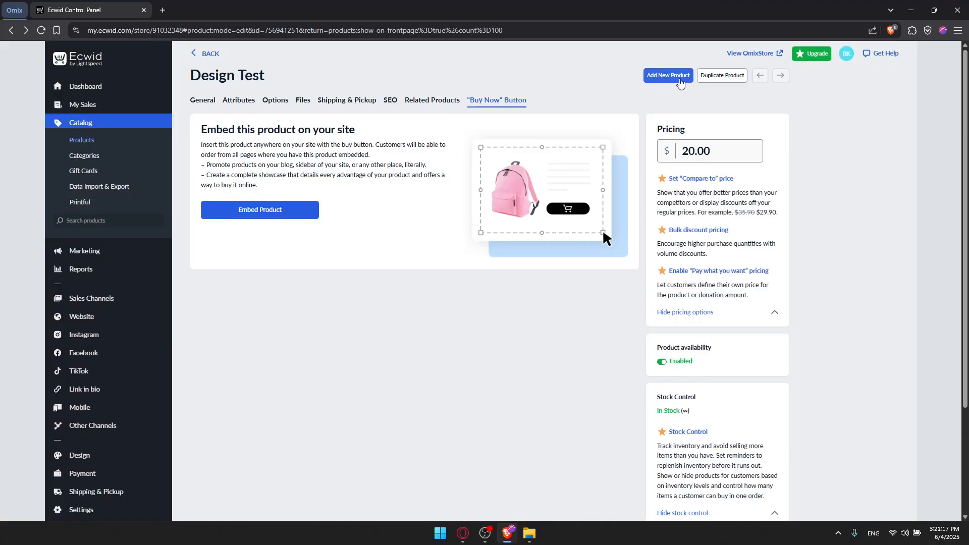
{"action": "left_click", "coordinate": [679, 79]}
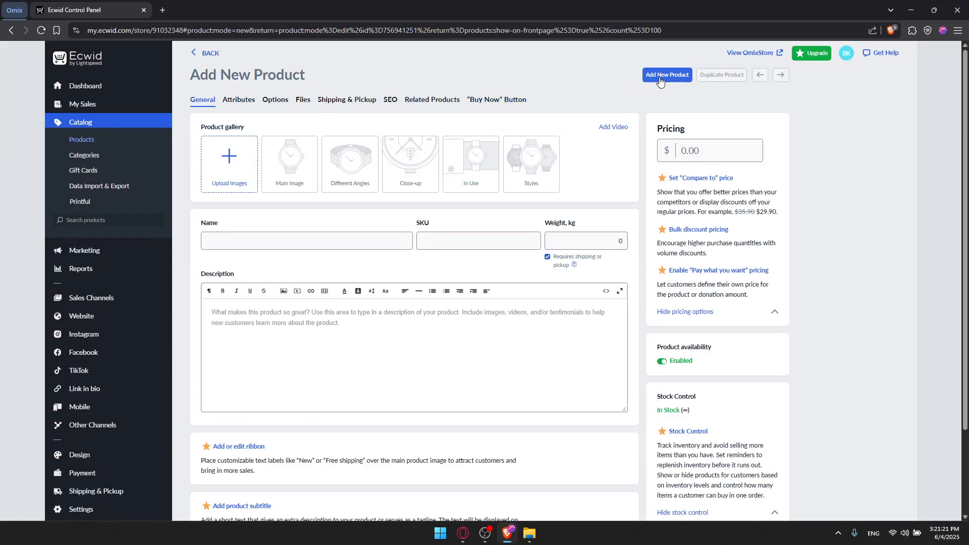
{"action": "left_click", "coordinate": [208, 53]}
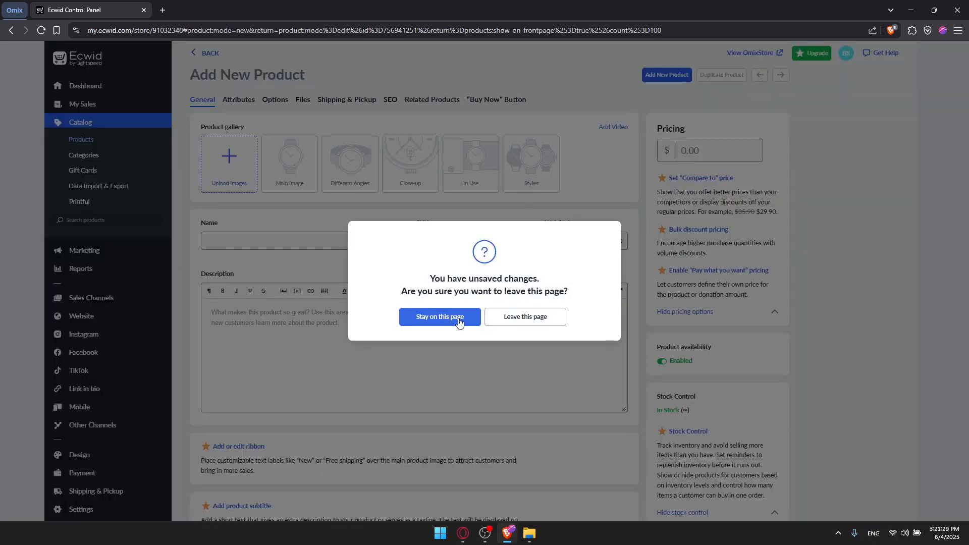
{"action": "left_click", "coordinate": [459, 318]}
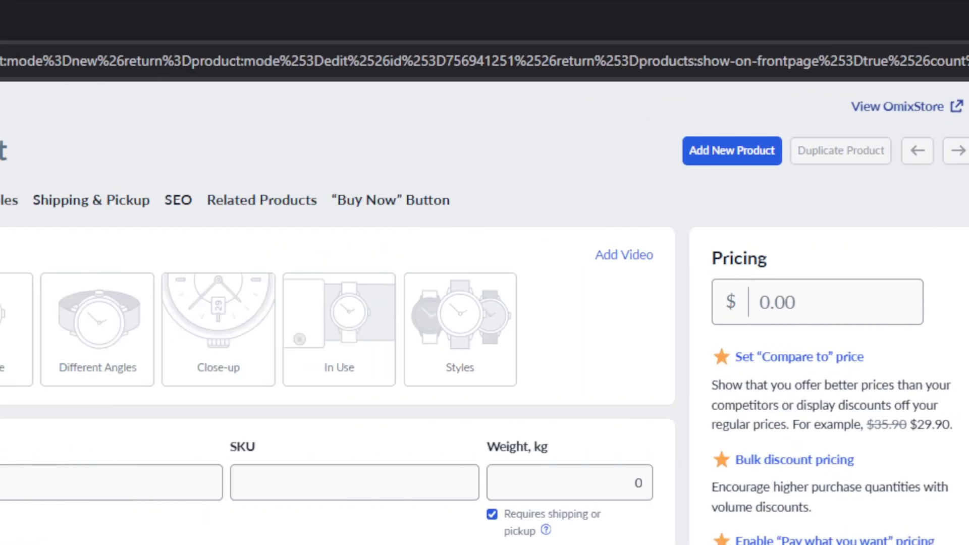
{"action": "left_click", "coordinate": [534, 116]}
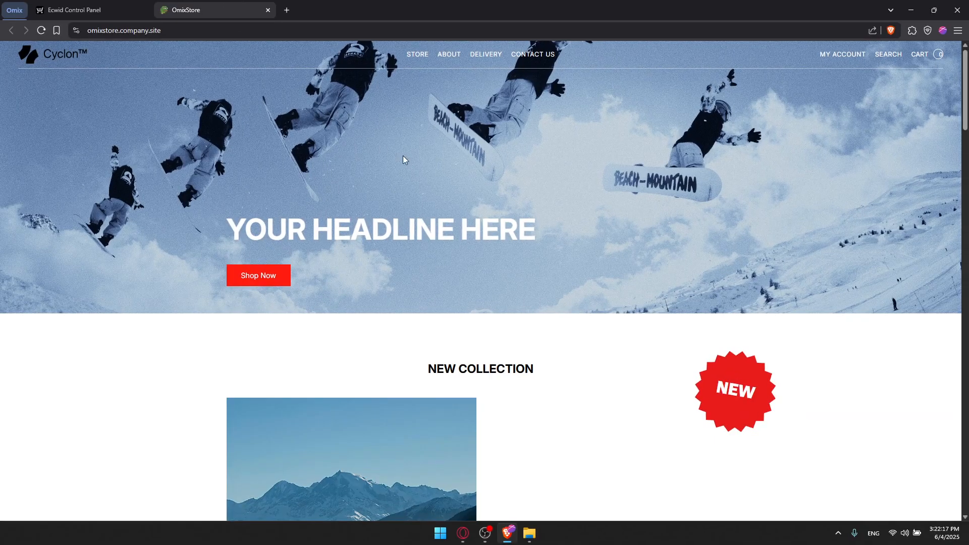
Step: Open the Design Test product page from New Collection on the storefront, then go back
{"action": "scroll", "coordinate": [402, 159], "scroll_direction": "down", "scroll_amount": 6}
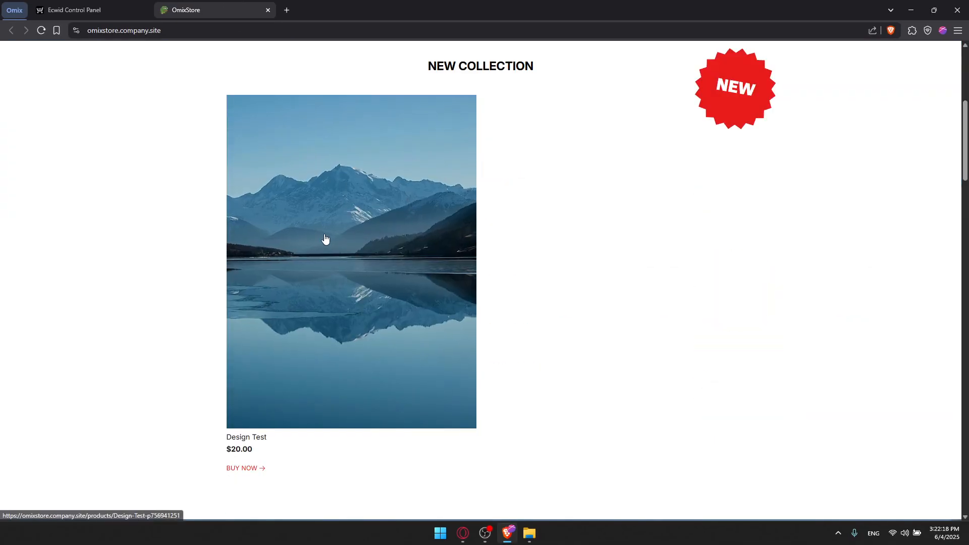
{"action": "left_click", "coordinate": [348, 281]}
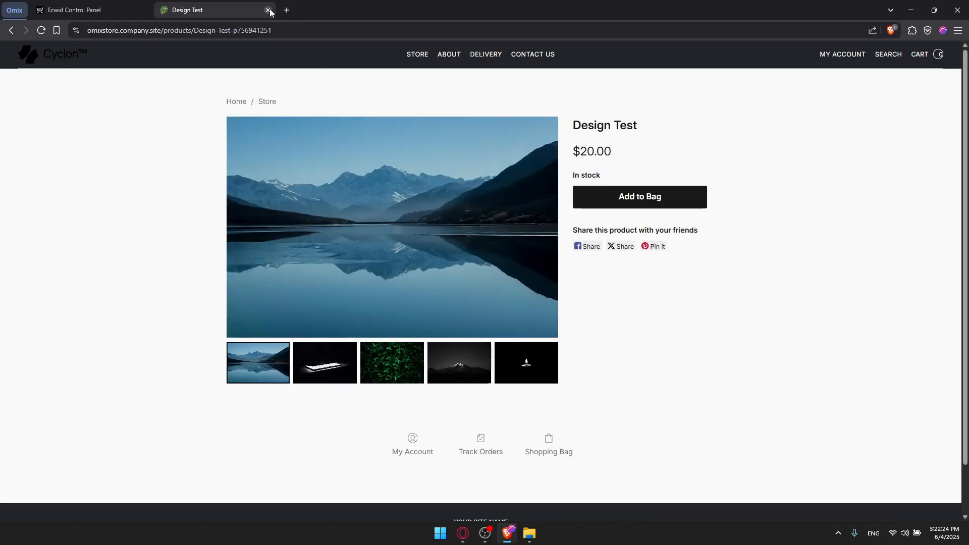
{"action": "key", "text": "alt+Left"}
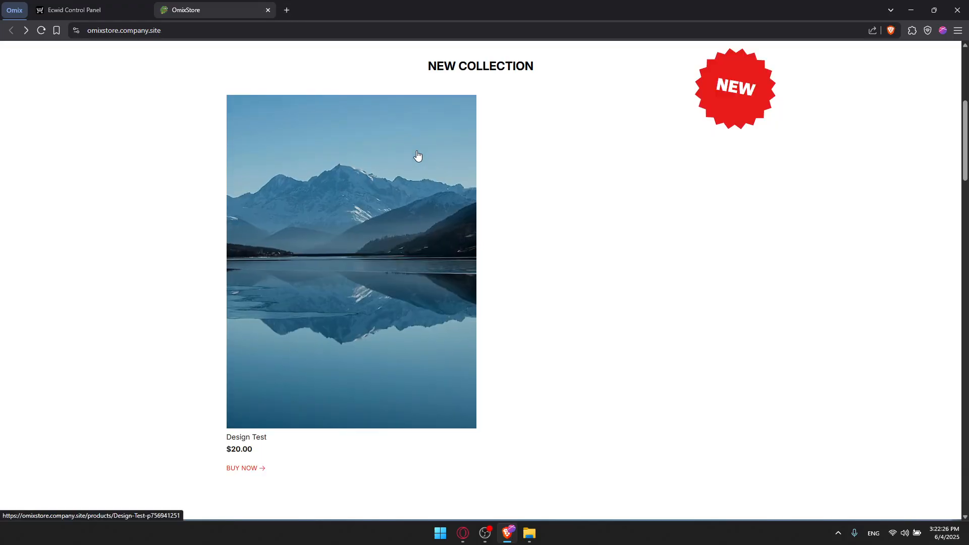
Step: Close the storefront tab, discard the empty product form, and view the Dashboard's setup tasks
{"action": "left_click", "coordinate": [268, 10]}
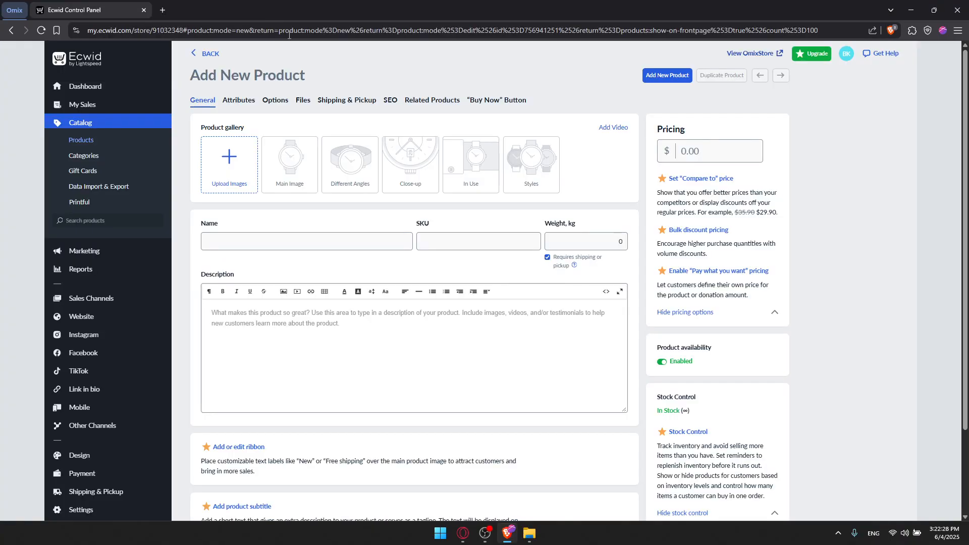
{"action": "left_click", "coordinate": [85, 86]}
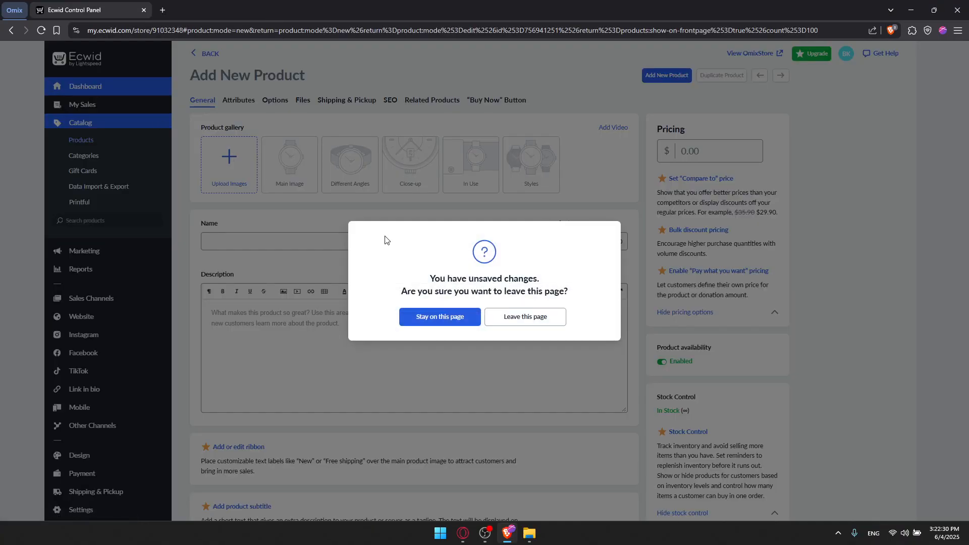
{"action": "left_click", "coordinate": [531, 328]}
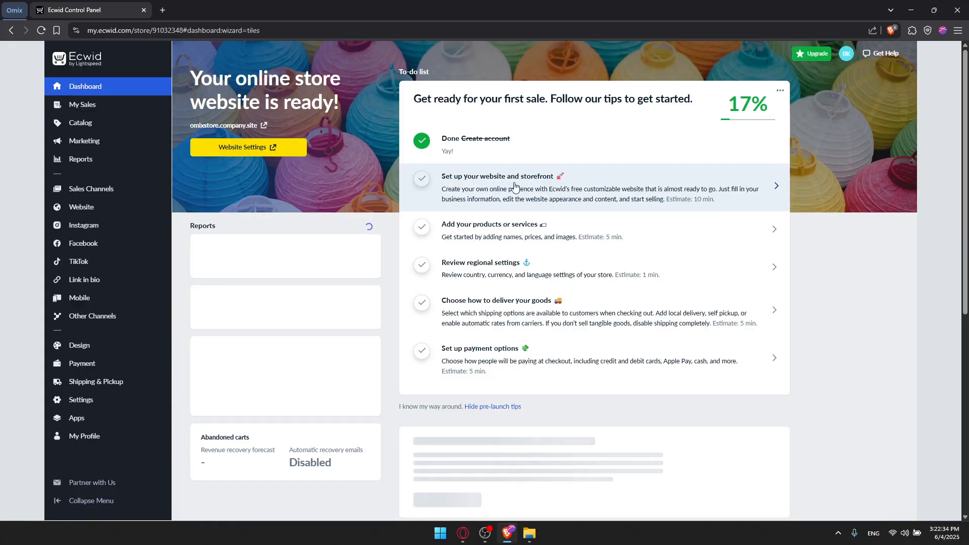
{"action": "scroll", "coordinate": [514, 192], "scroll_direction": "down", "scroll_amount": 2}
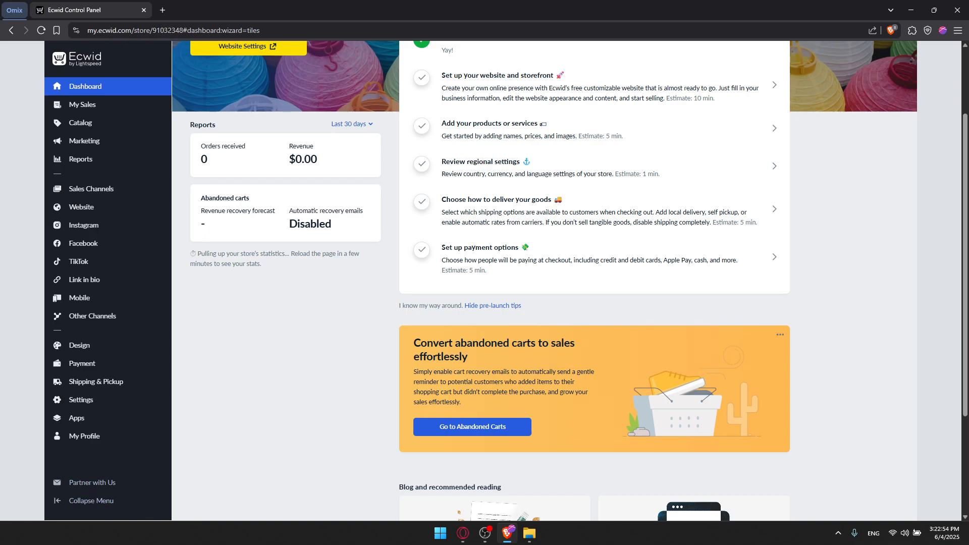
Step: Open Payment settings and look over Pay by cash, Stripe and PayPal Checkout methods
{"action": "left_click", "coordinate": [581, 260]}
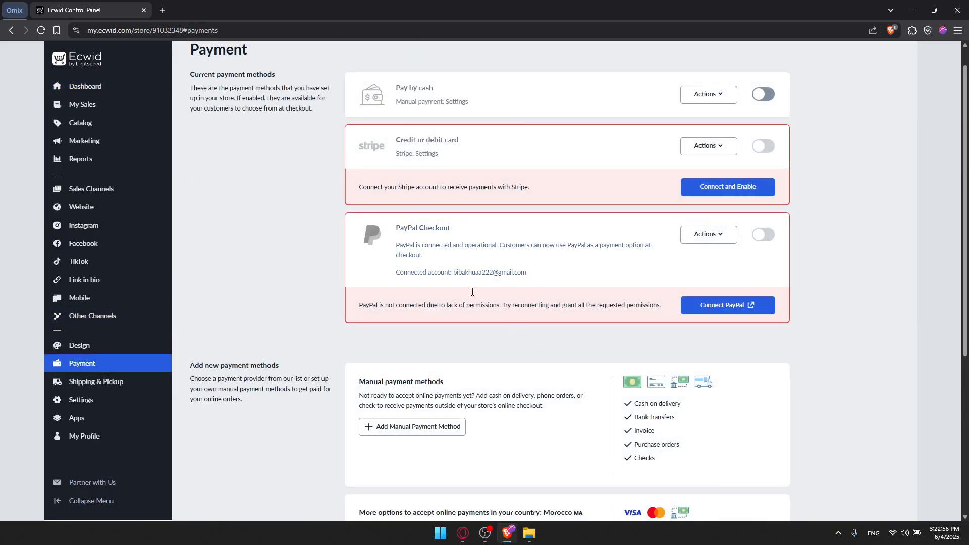
{"action": "scroll", "coordinate": [488, 248], "scroll_direction": "up", "scroll_amount": 1}
{"action": "scroll", "coordinate": [448, 215], "scroll_direction": "down", "scroll_amount": 2}
{"action": "scroll", "coordinate": [429, 212], "scroll_direction": "up", "scroll_amount": 2}
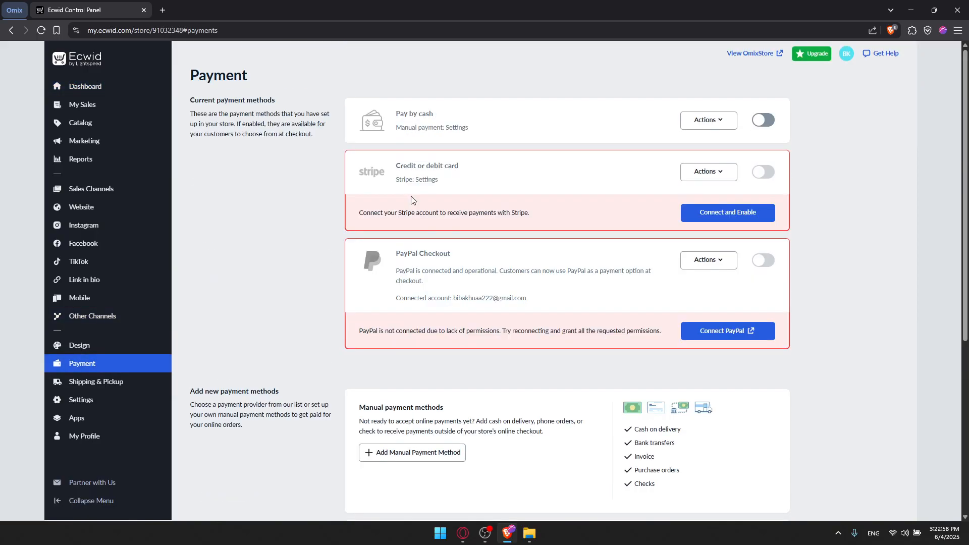
{"action": "scroll", "coordinate": [407, 202], "scroll_direction": "down", "scroll_amount": 2}
{"action": "scroll", "coordinate": [376, 222], "scroll_direction": "down", "scroll_amount": 3}
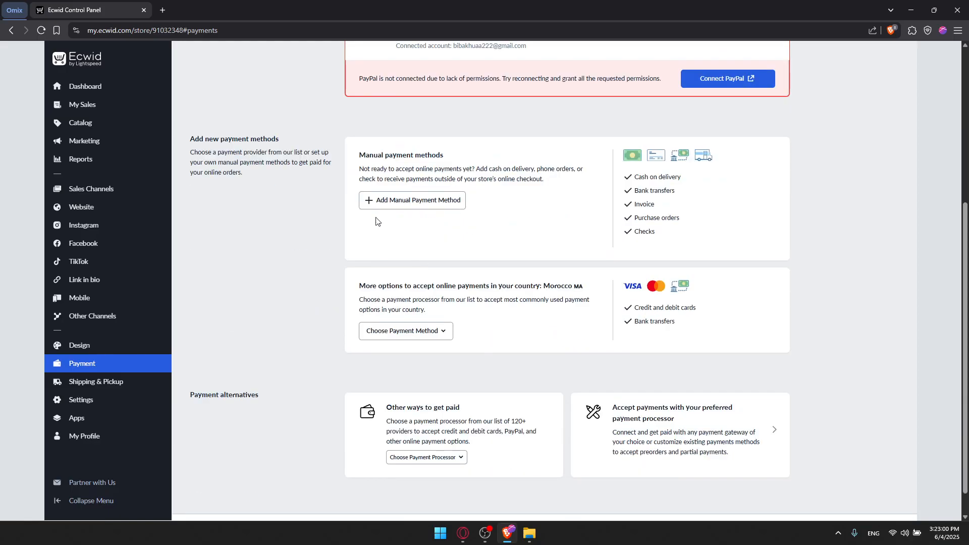
{"action": "scroll", "coordinate": [435, 183], "scroll_direction": "down", "scroll_amount": 1}
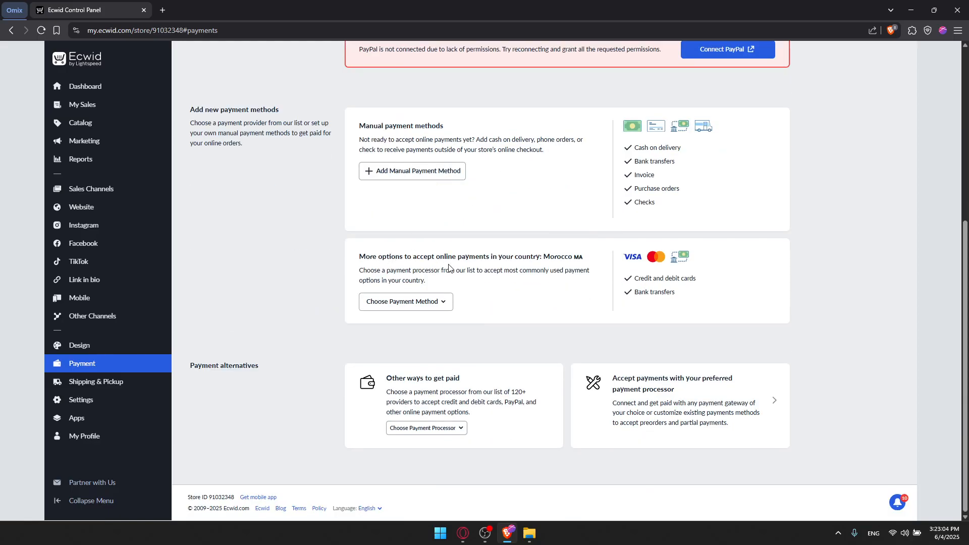
{"action": "scroll", "coordinate": [494, 254], "scroll_direction": "up", "scroll_amount": 6}
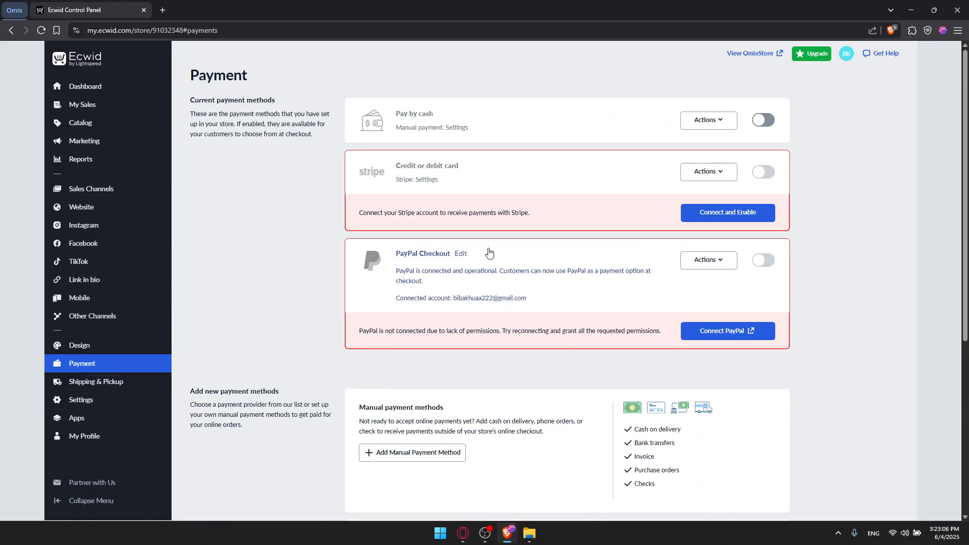
{"action": "scroll", "coordinate": [498, 245], "scroll_direction": "down", "scroll_amount": 6}
{"action": "scroll", "coordinate": [497, 244], "scroll_direction": "up", "scroll_amount": 5}
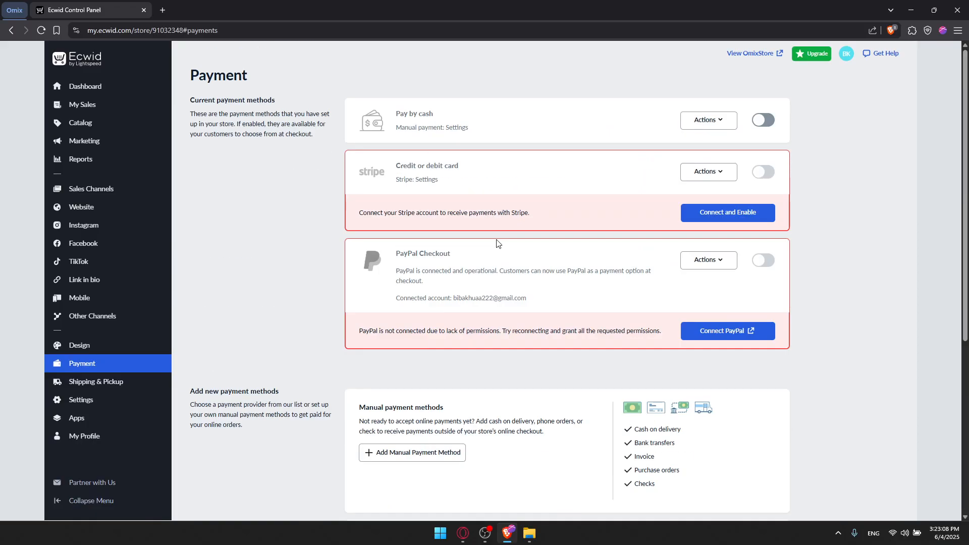